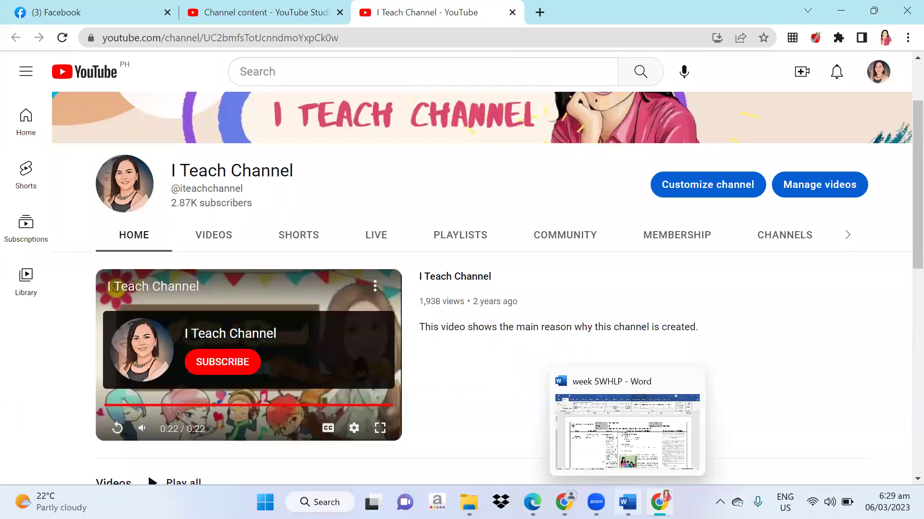
Bring the week 5WHLP weekly learning plan Word document to the front from the taskbar
left_click(627, 502)
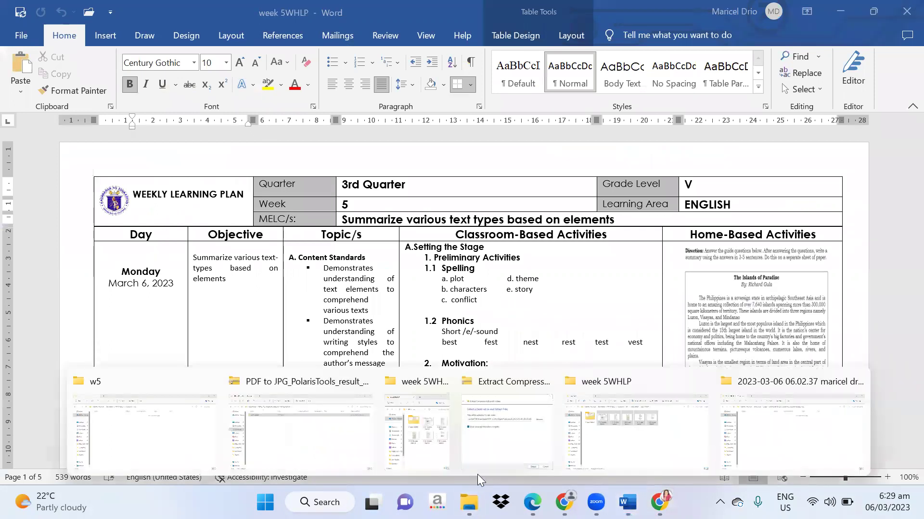
Save the weekly learning plan as a PDF named week 5WHLP in the Downloads folder
mouse_move(469, 502)
key("alt+f")
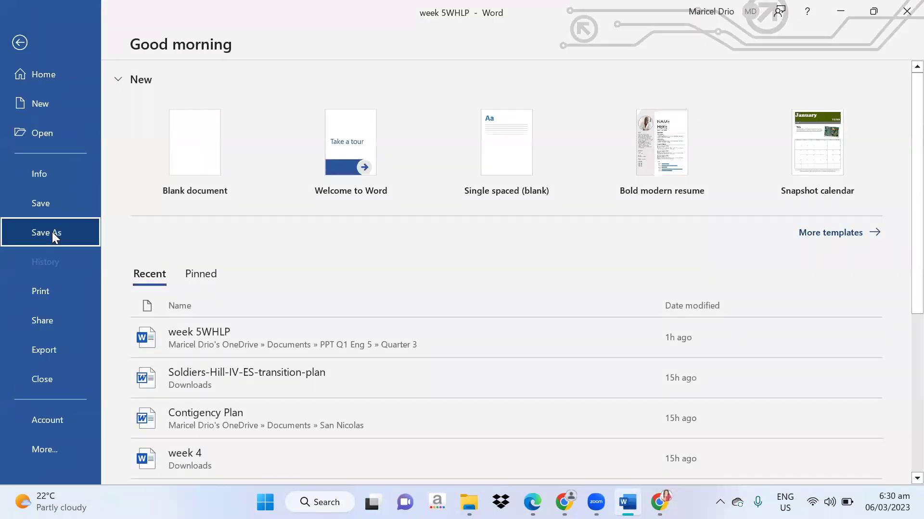
left_click(52, 231)
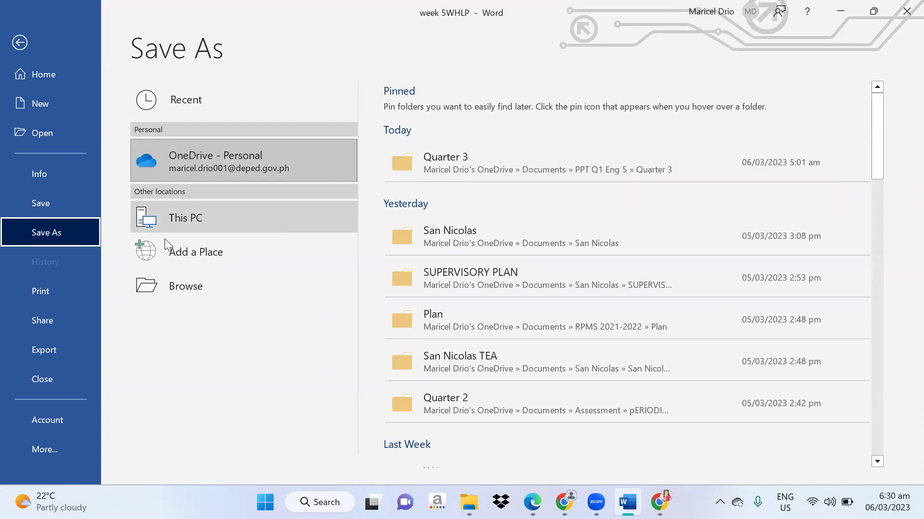
left_click(223, 211)
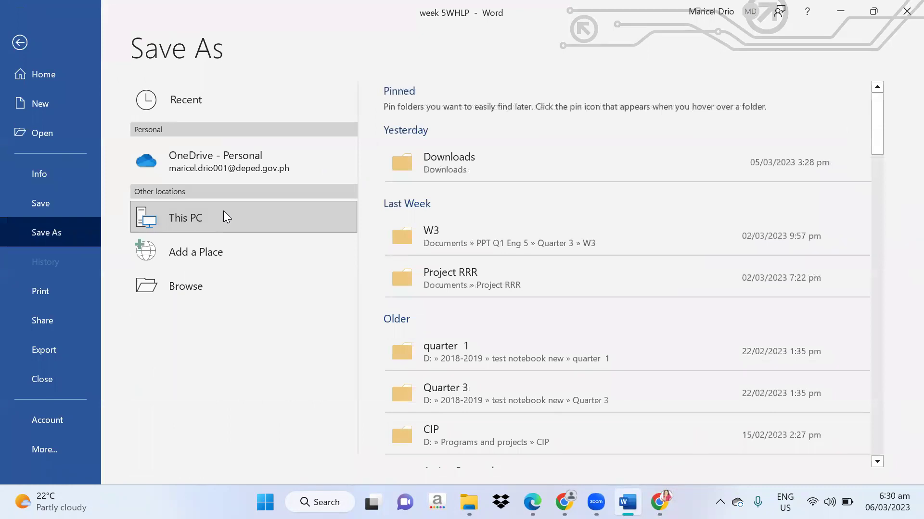
left_click(222, 211)
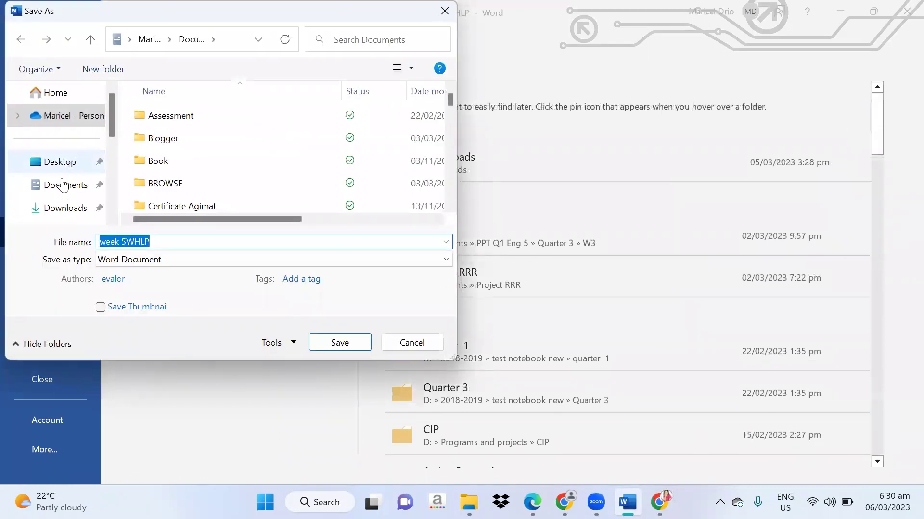
left_click(61, 210)
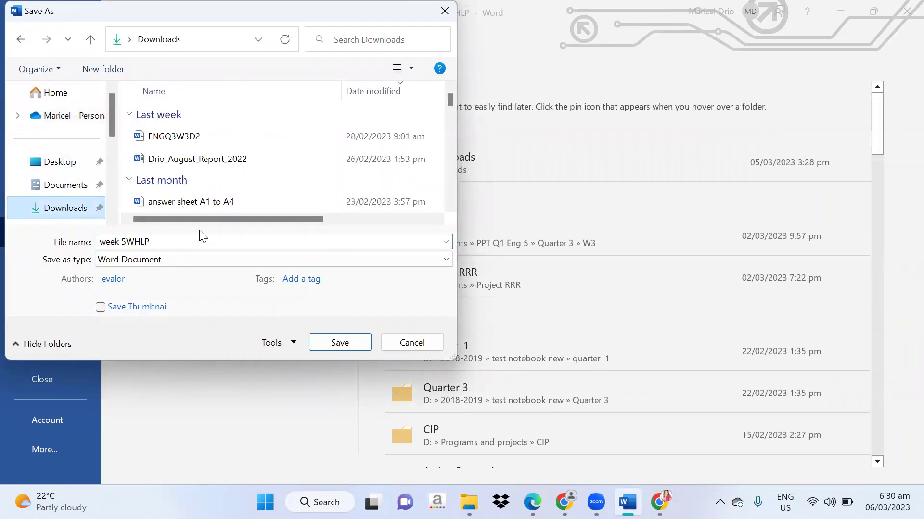
left_click(201, 264)
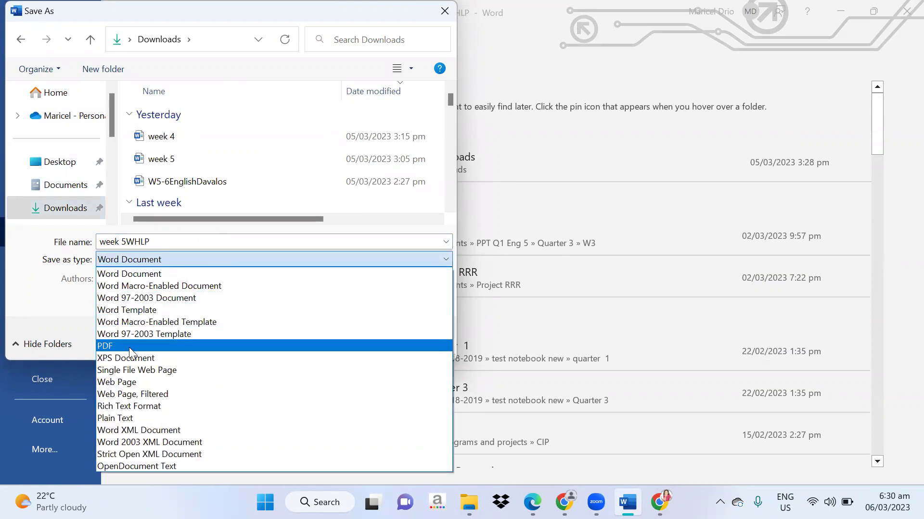
left_click(130, 346)
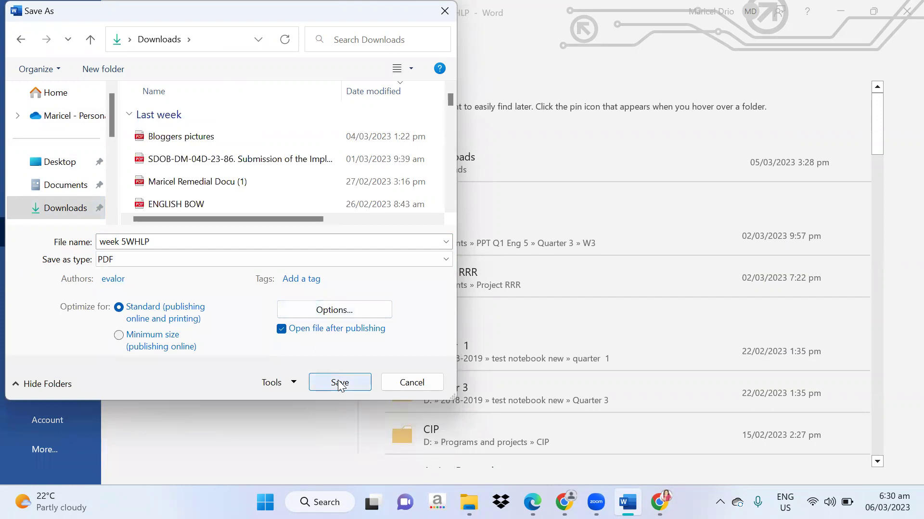
left_click(338, 381)
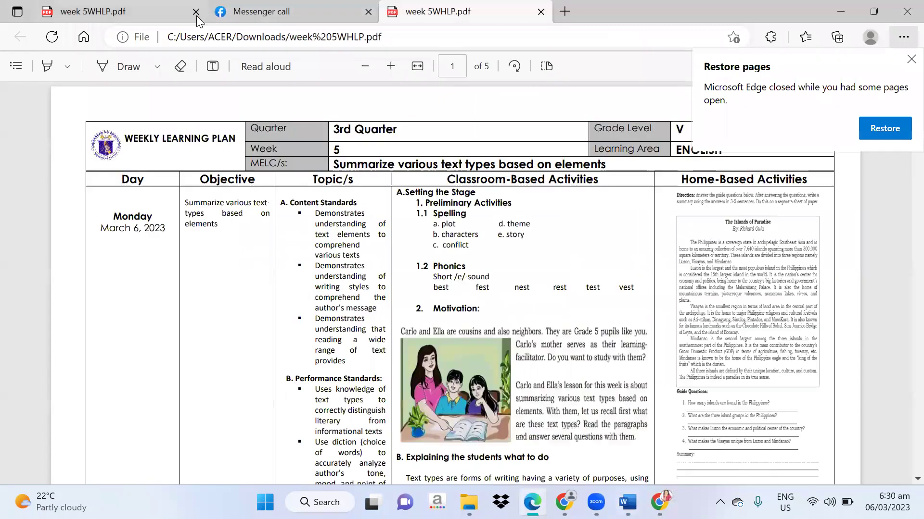
Close the duplicate week 5WHLP.pdf tab and the leftover Explorer window, then return to YouTube in Chrome
left_click(196, 12)
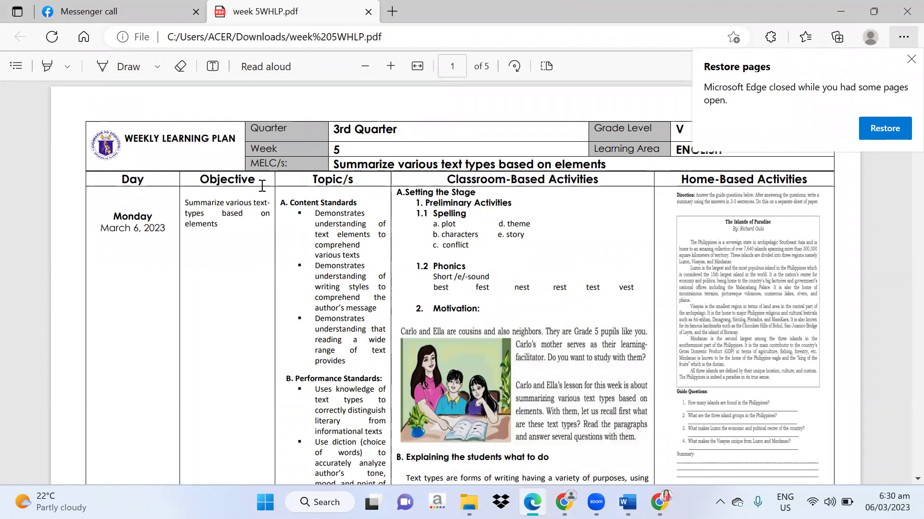
left_click(469, 502)
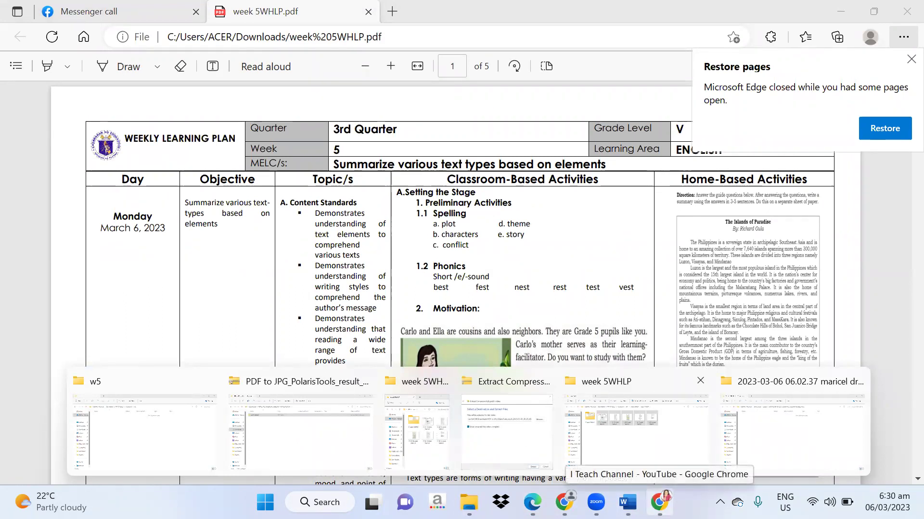
mouse_move(635, 423)
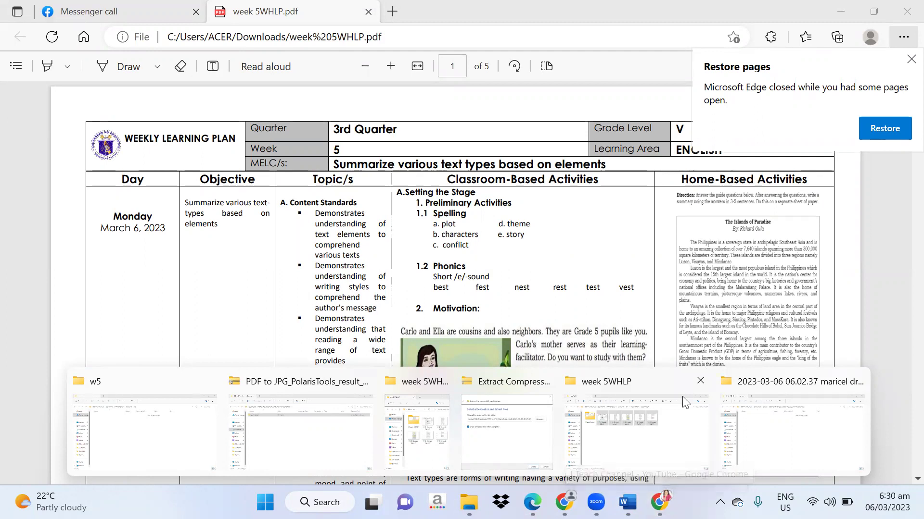
left_click(700, 380)
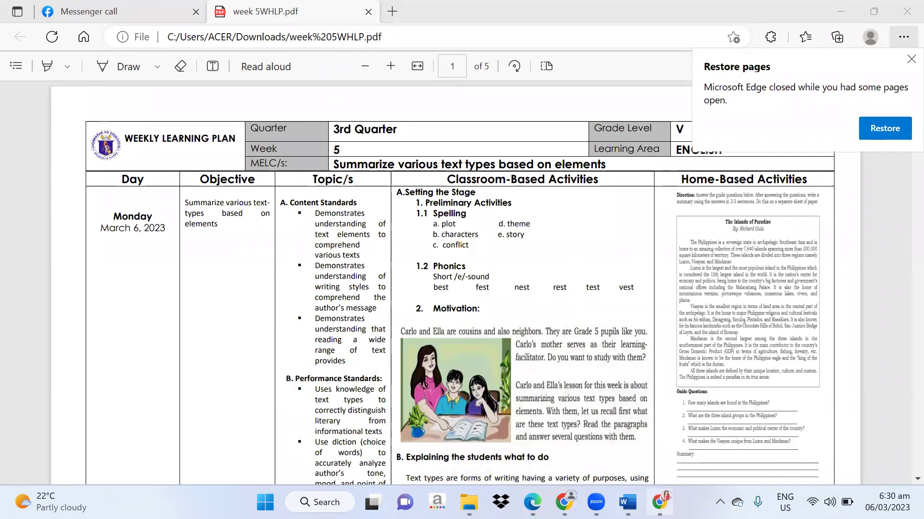
left_click(659, 502)
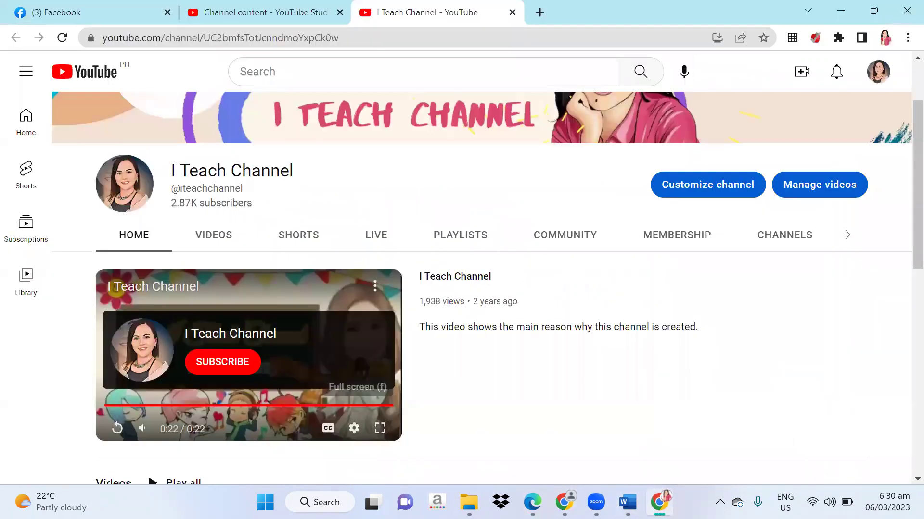
Search Google for 'pdf to word converter' in a new tab and open the iLovePDF result
left_click(538, 13)
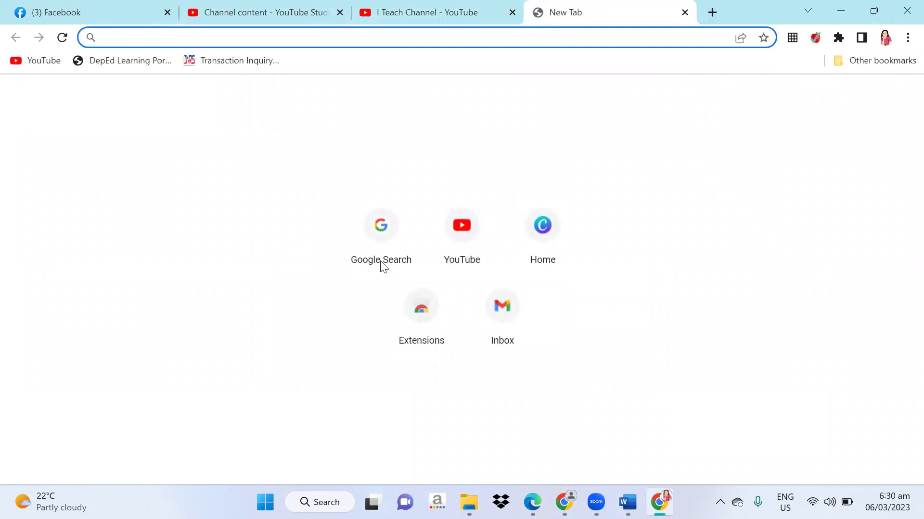
type("facebook log in")
key("Return")
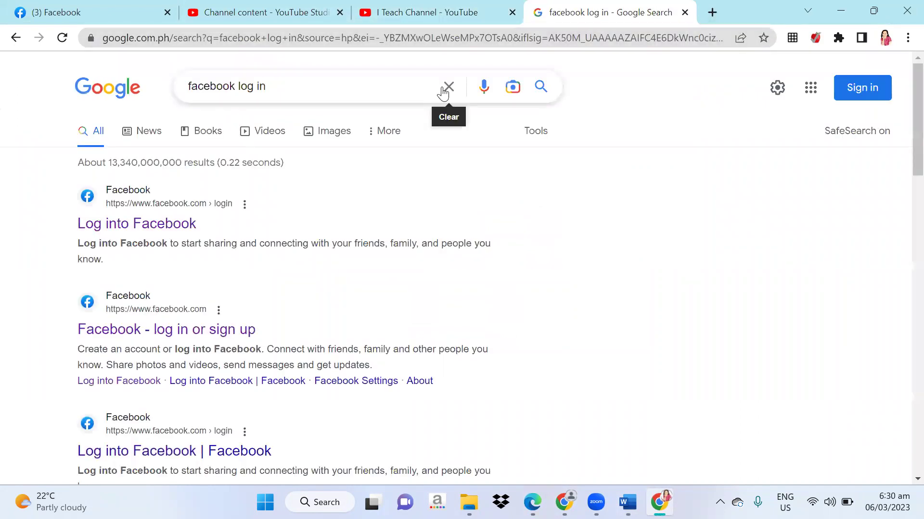
left_click(446, 87)
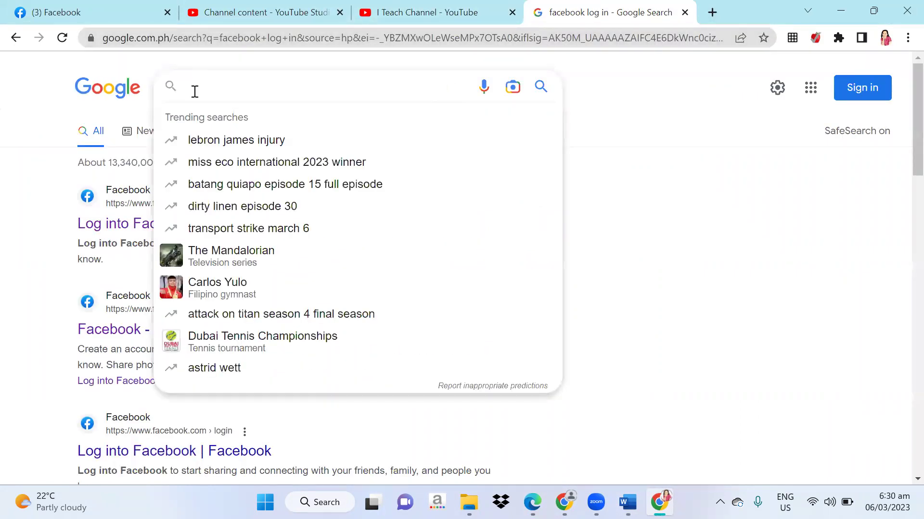
type("d")
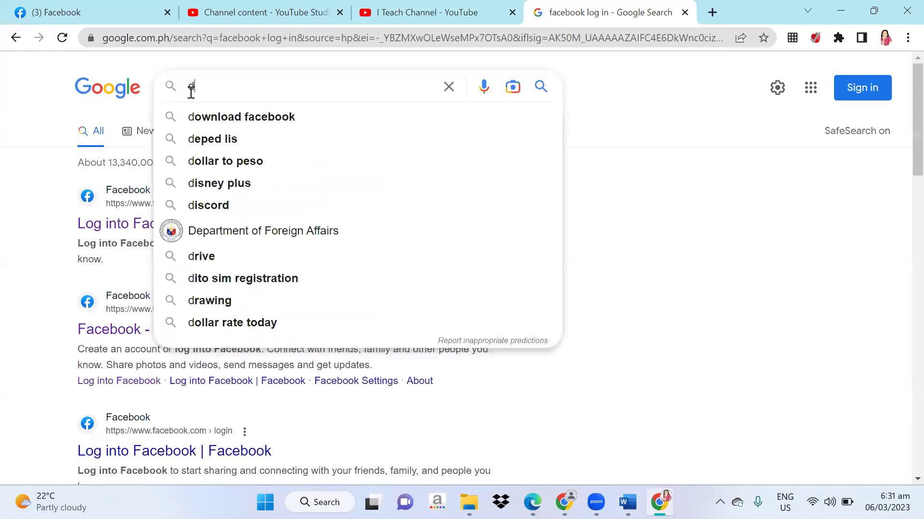
key("BackSpace")
type("pd")
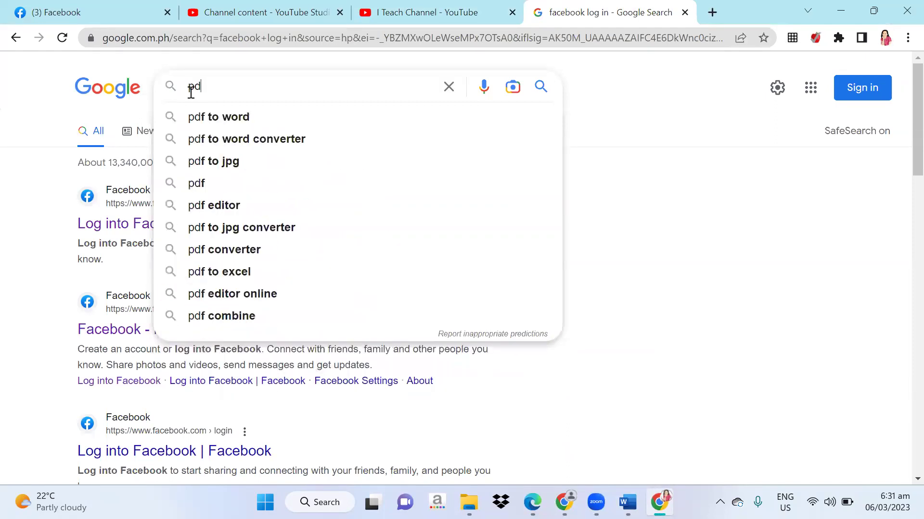
type("g")
key("BackSpace")
type("f")
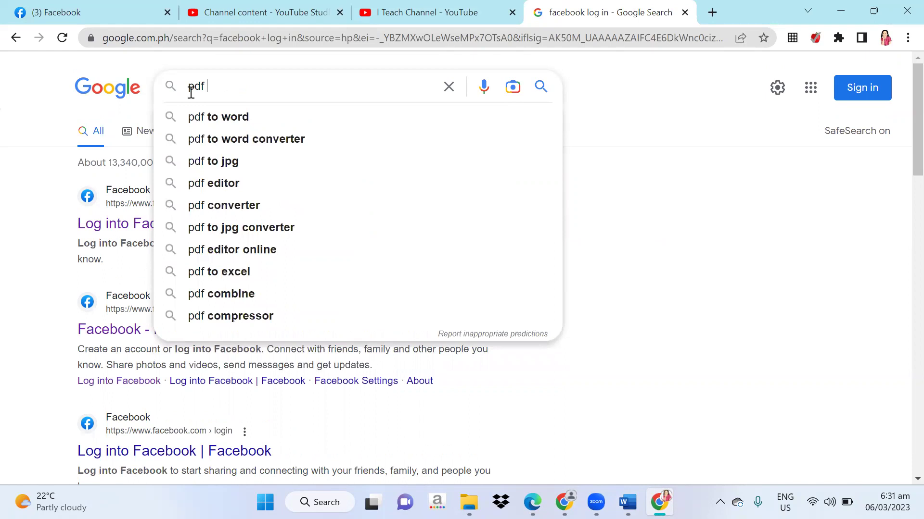
type(" tp")
left_click(263, 145)
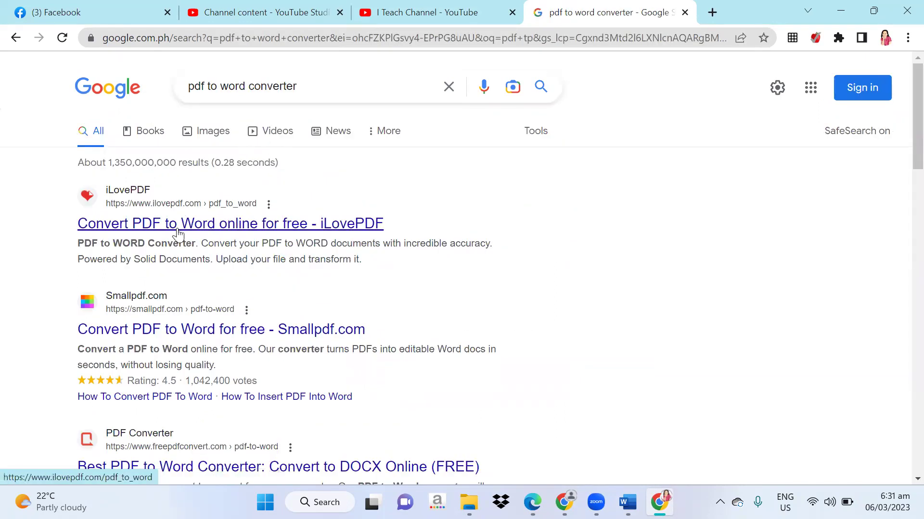
left_click(177, 229)
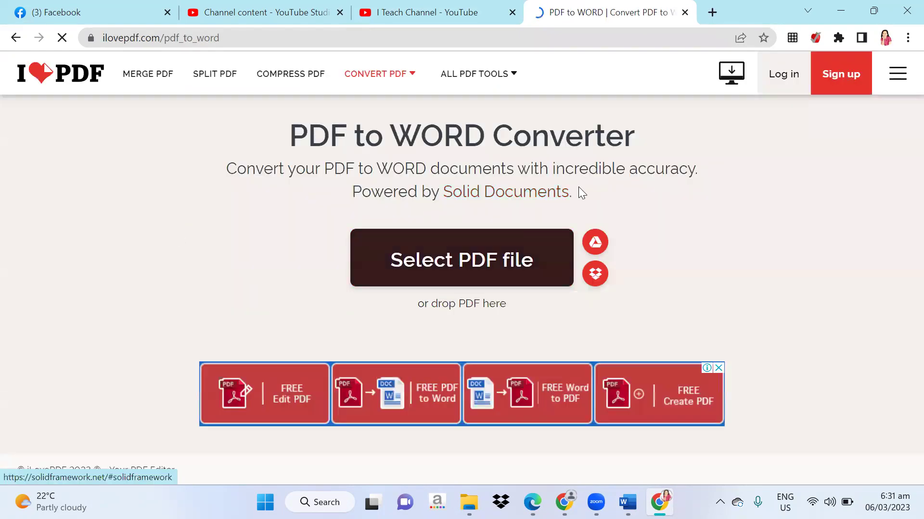
Upload week 5WHLP.pdf from Downloads into iLovePDF's PDF to Word converter
left_click(511, 270)
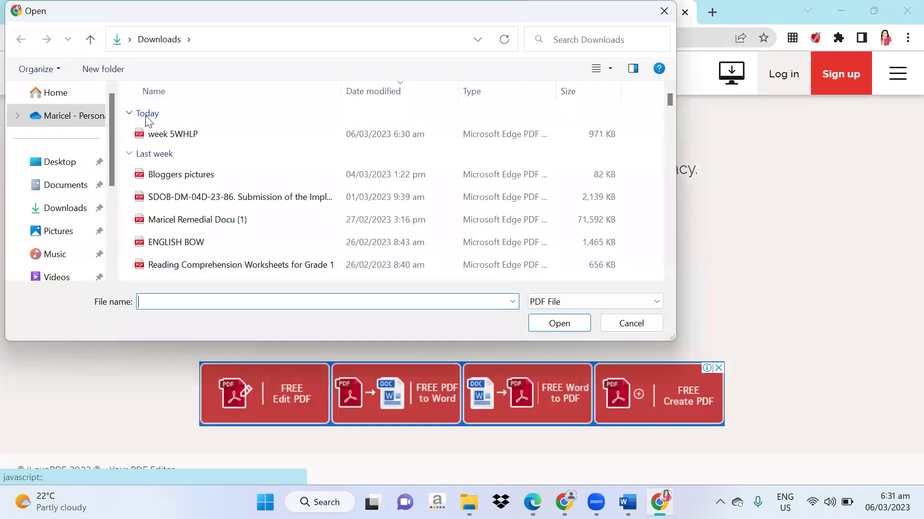
double_click(176, 131)
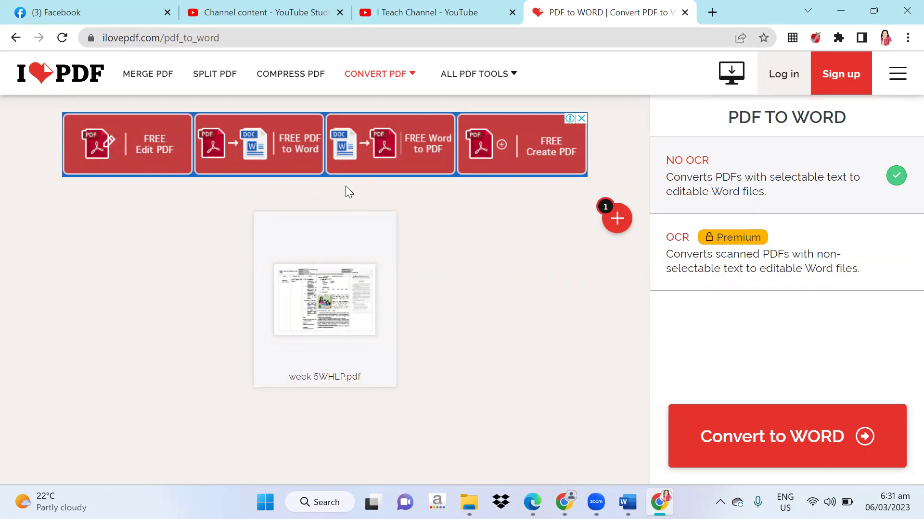
key("ctrl+l")
Search 'pdf to jpg', open iLovePDF's PDF to JPG tool and upload week 5WHLP.pdf from Downloads
key("BackSpace")
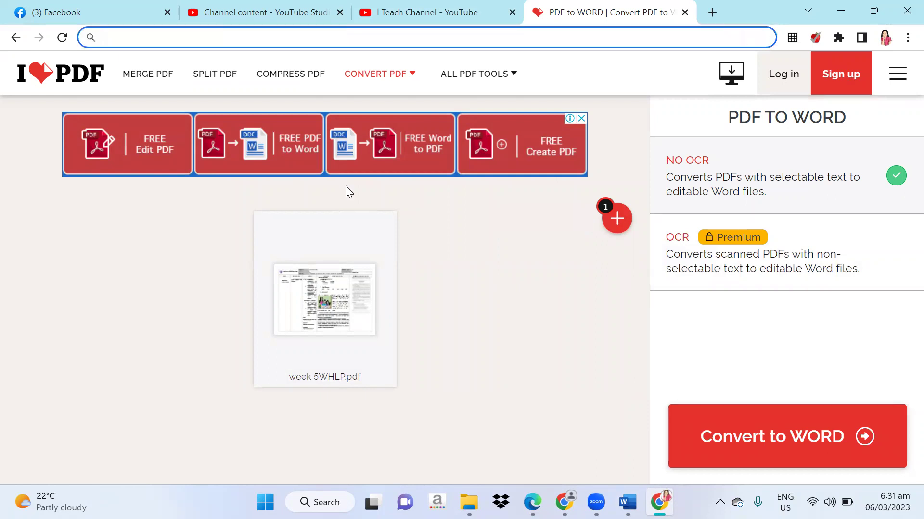
type("p")
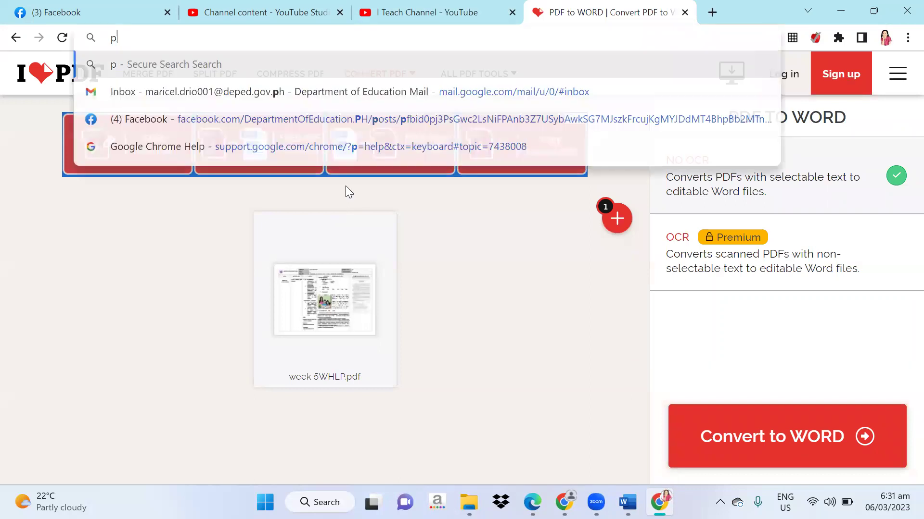
type("df")
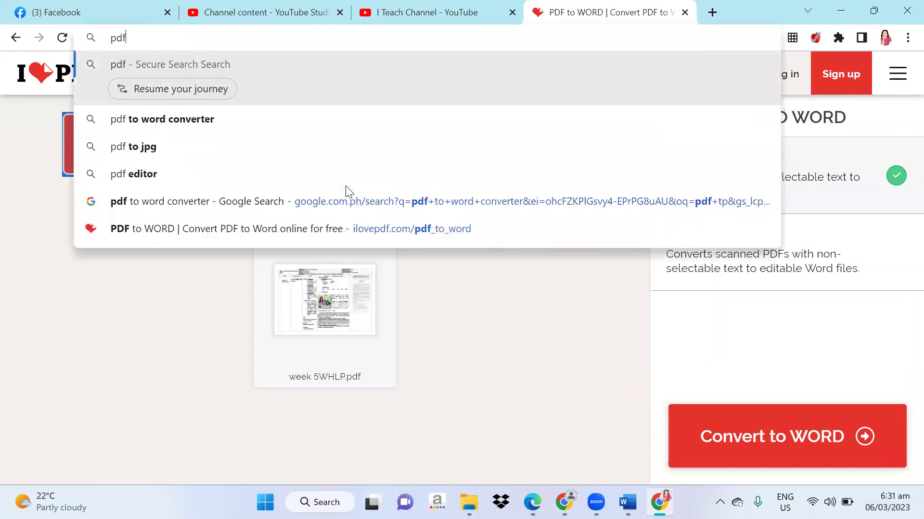
left_click(175, 148)
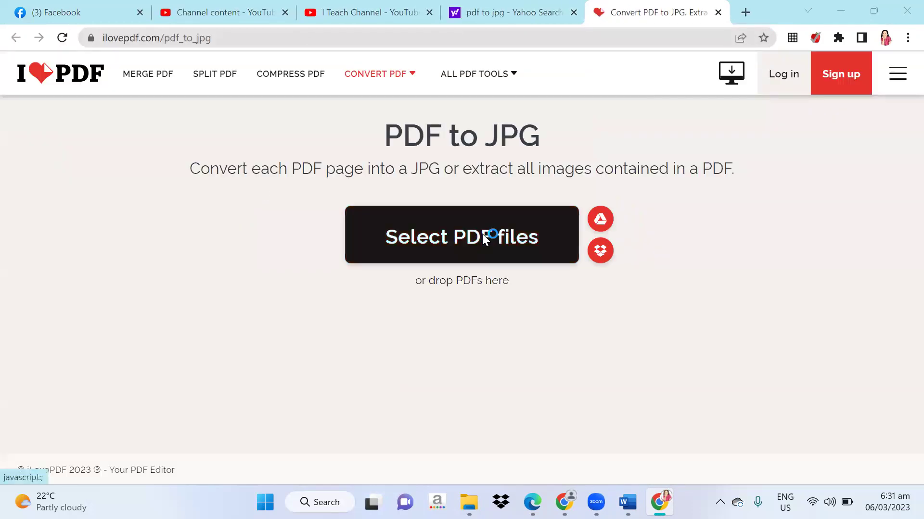
left_click(482, 234)
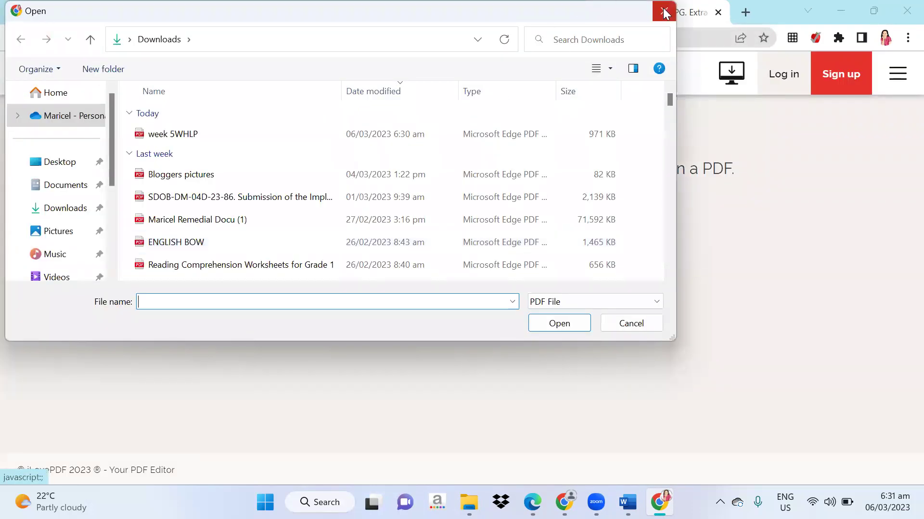
left_click(664, 10)
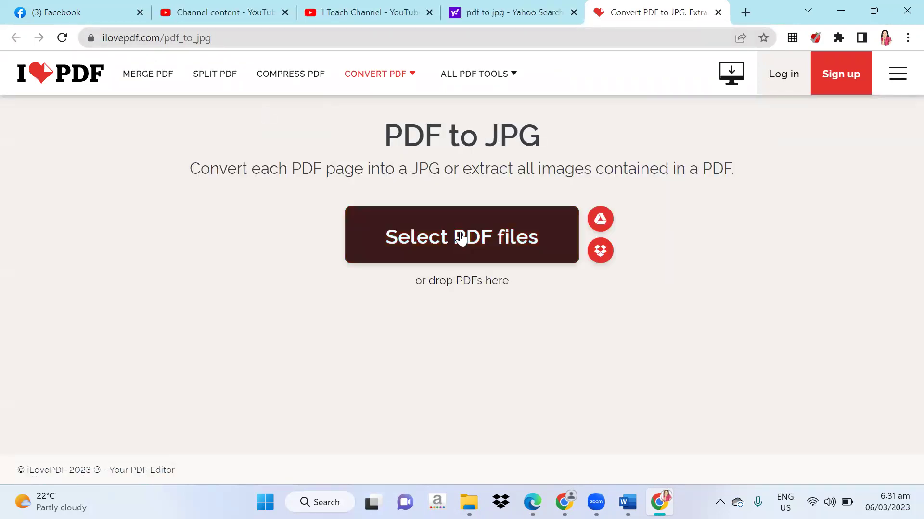
left_click(460, 233)
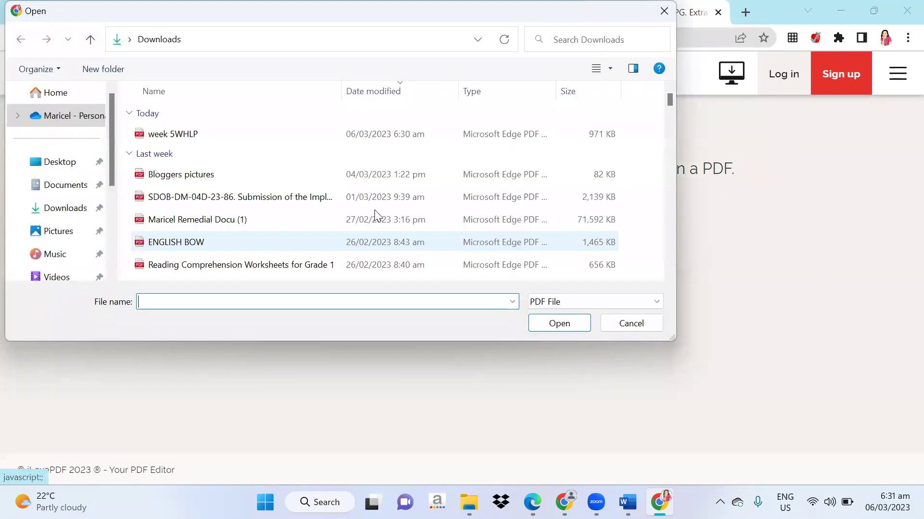
double_click(224, 135)
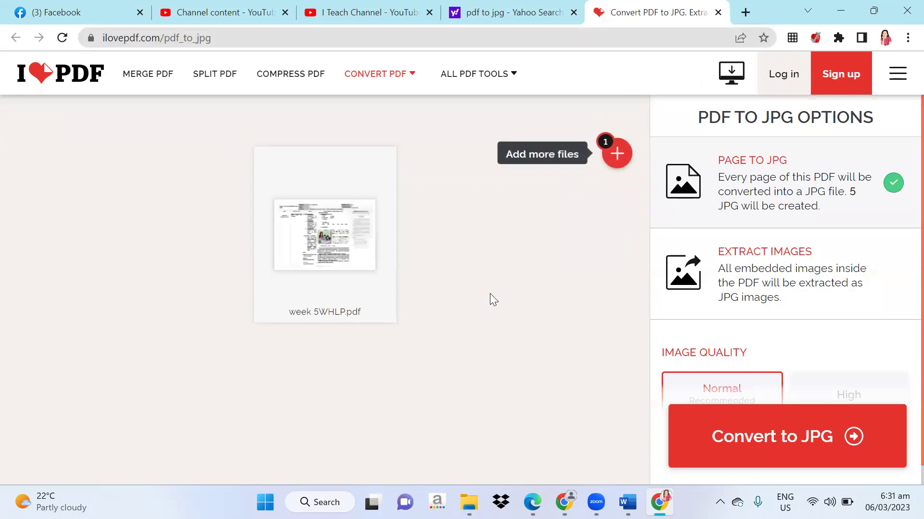
Convert week 5WHLP.pdf to JPG images, download the zip, and close the extra folder windows
left_click(771, 442)
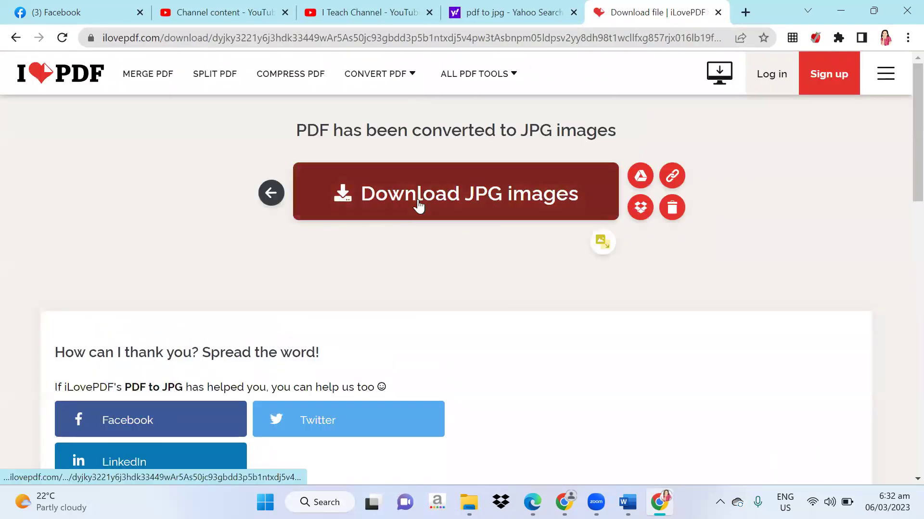
left_click(443, 216)
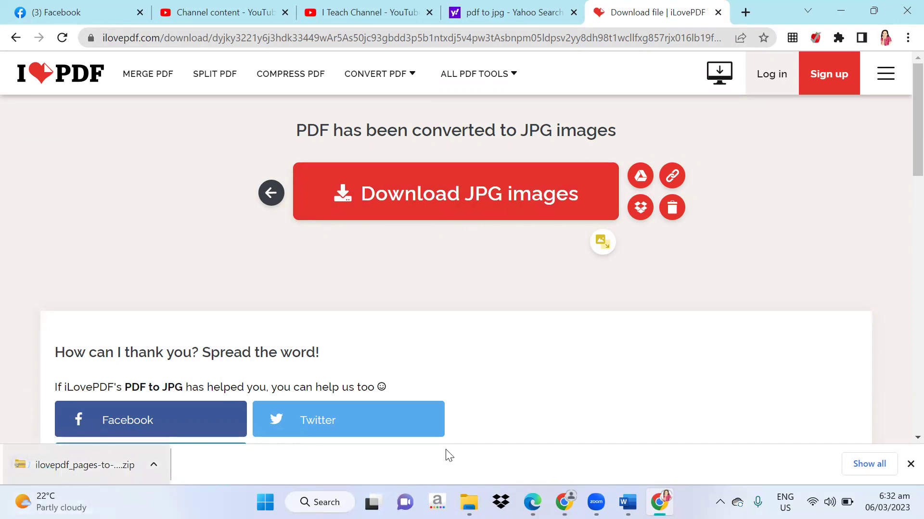
mouse_move(469, 502)
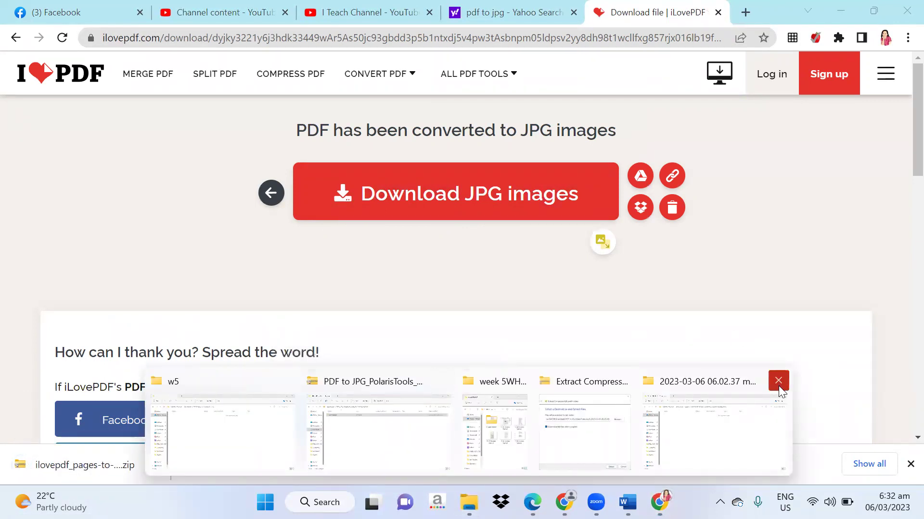
left_click(779, 381)
left_click(700, 382)
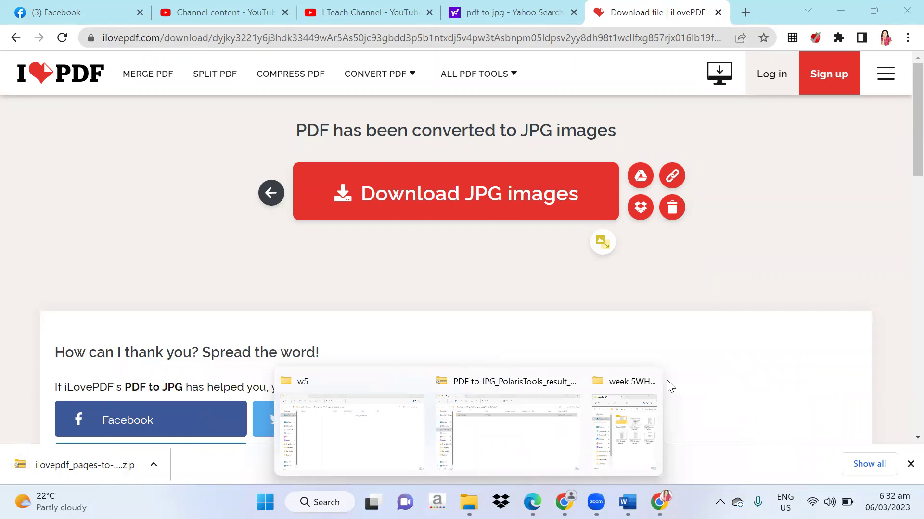
left_click(647, 383)
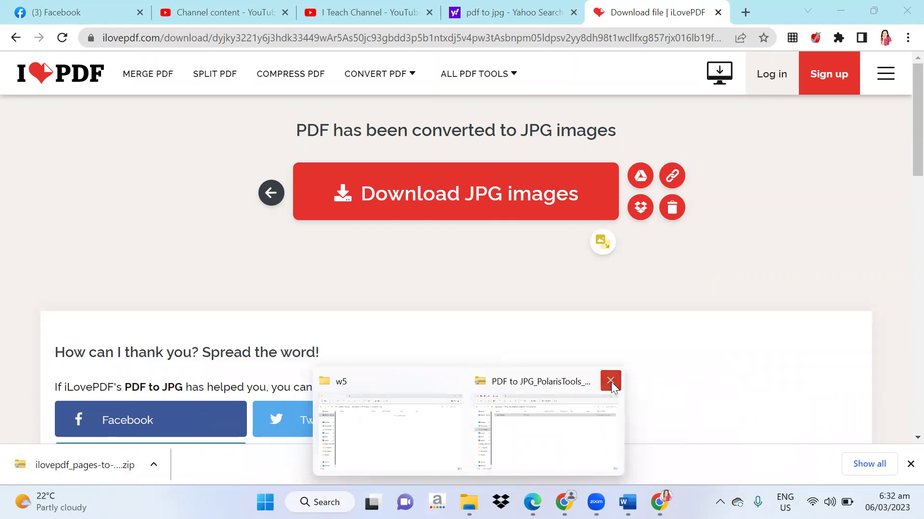
Open the downloaded ilovepdf_pages-to-jpg (1) zip in Downloads to see its five JPG pages
left_click(612, 384)
left_click(486, 431)
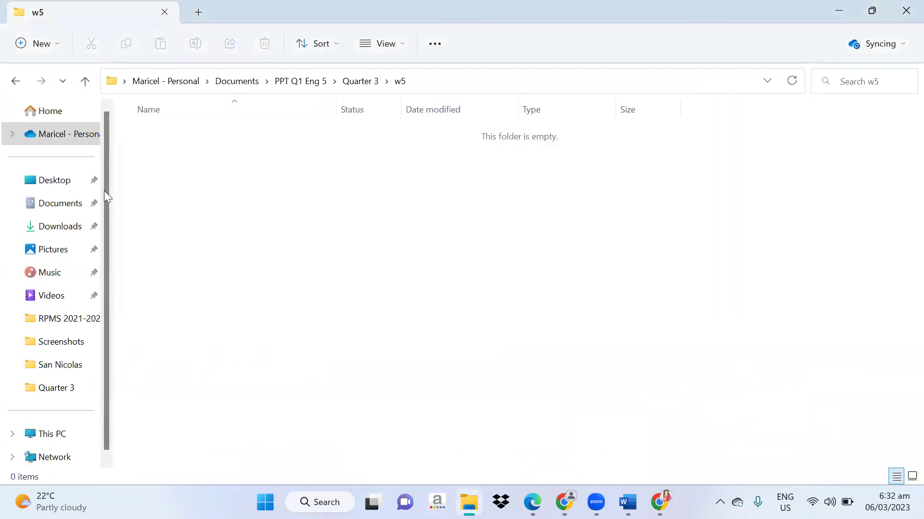
left_click(62, 228)
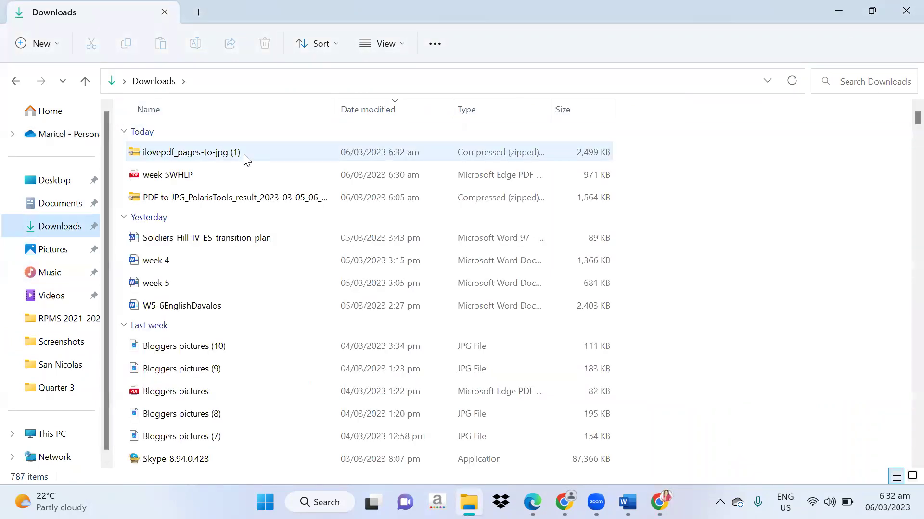
left_click(243, 160)
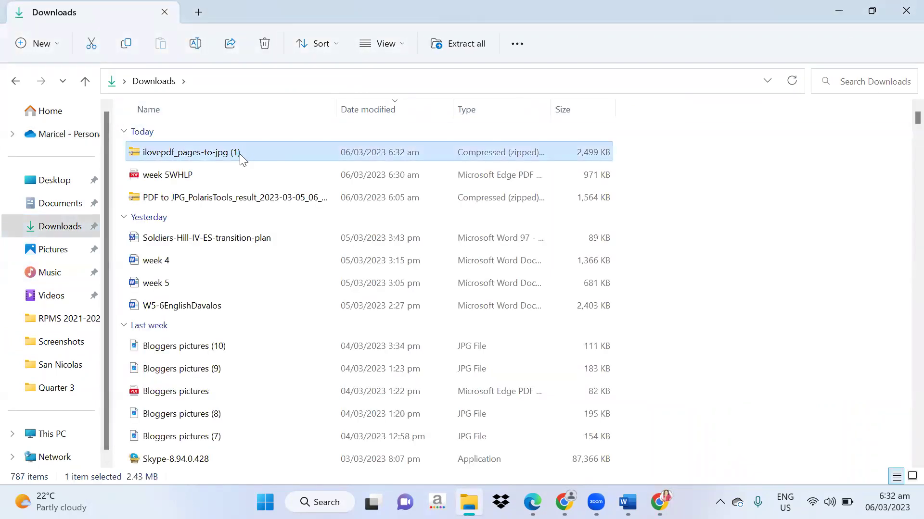
double_click(240, 154)
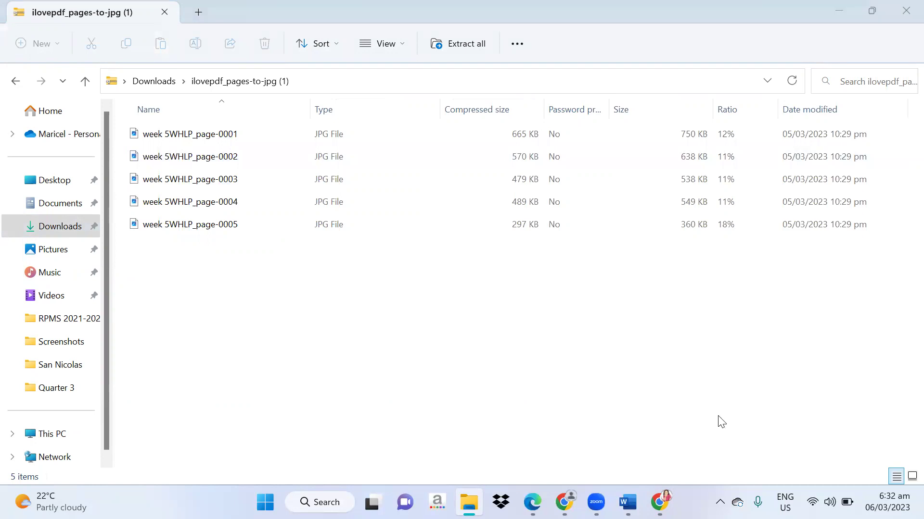
Extract all files from the zip into the Downloads folder
left_click(475, 51)
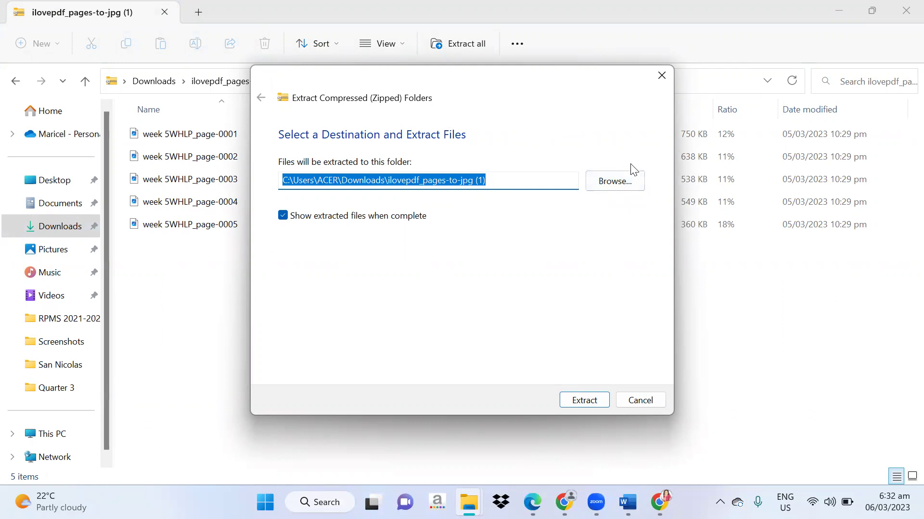
left_click(625, 189)
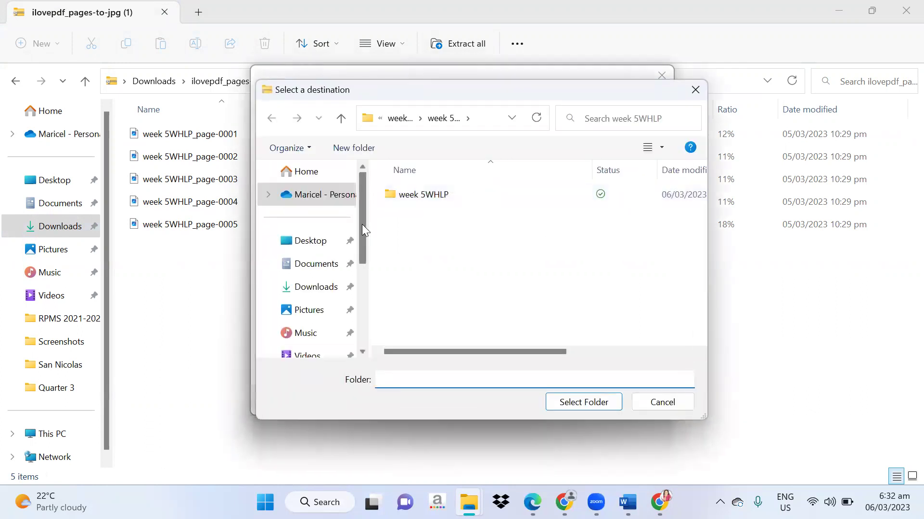
left_click(306, 289)
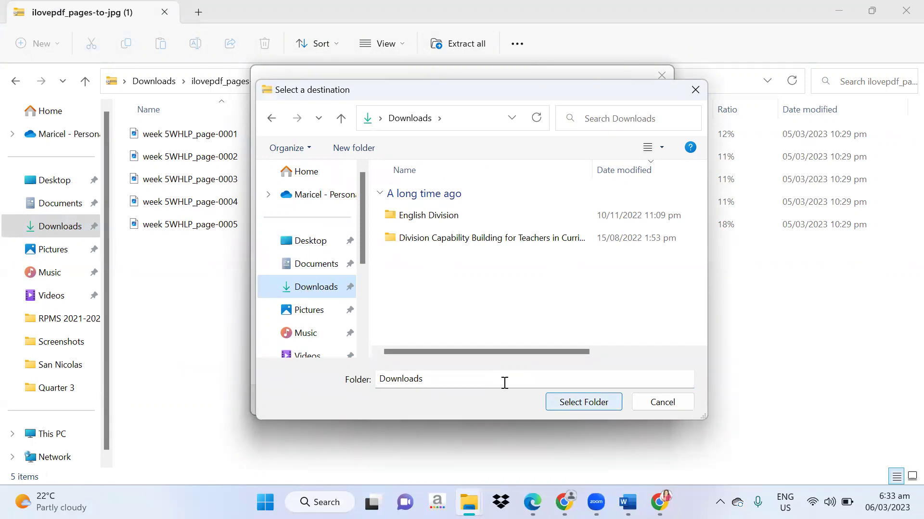
key("Return")
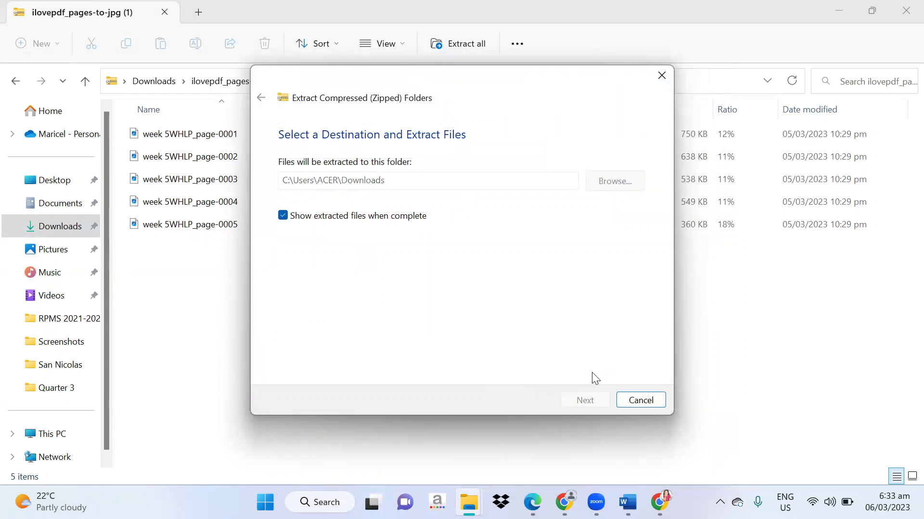
key("Return")
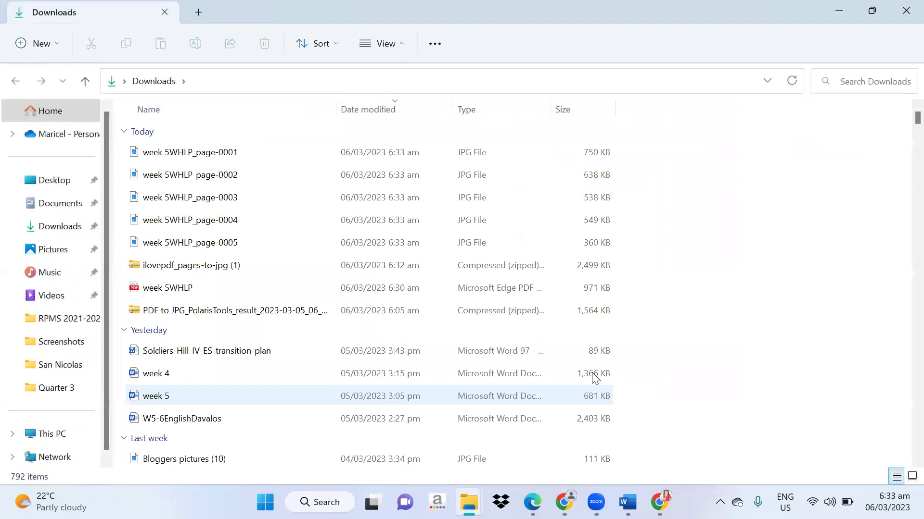
left_click(218, 164)
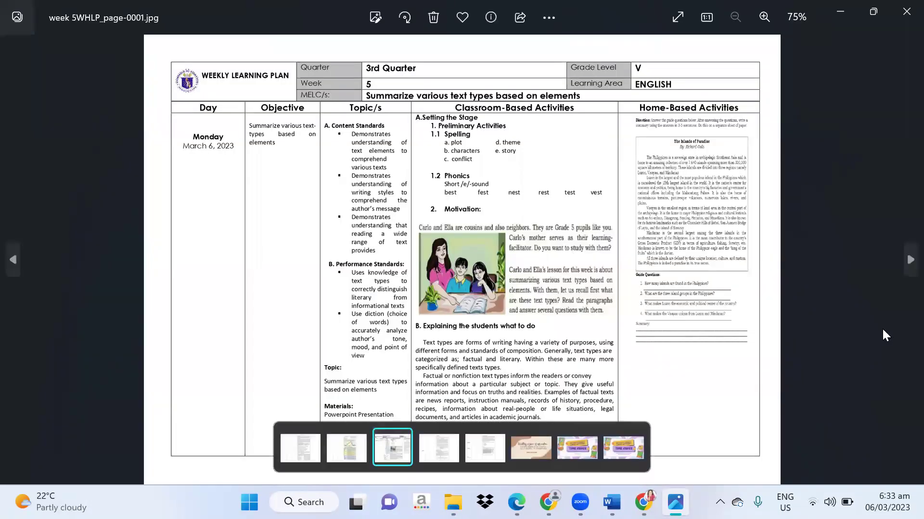
left_click(900, 263)
left_click(900, 264)
left_click(900, 263)
left_click(899, 260)
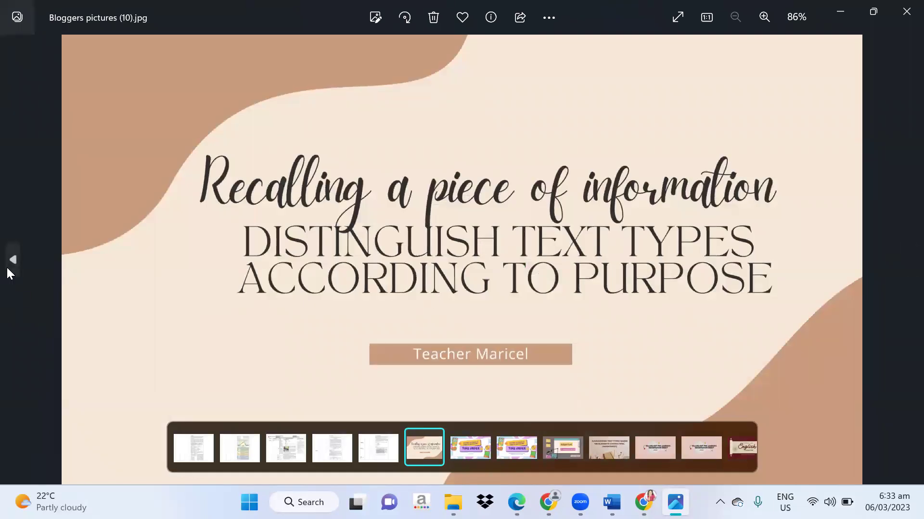
left_click(8, 266)
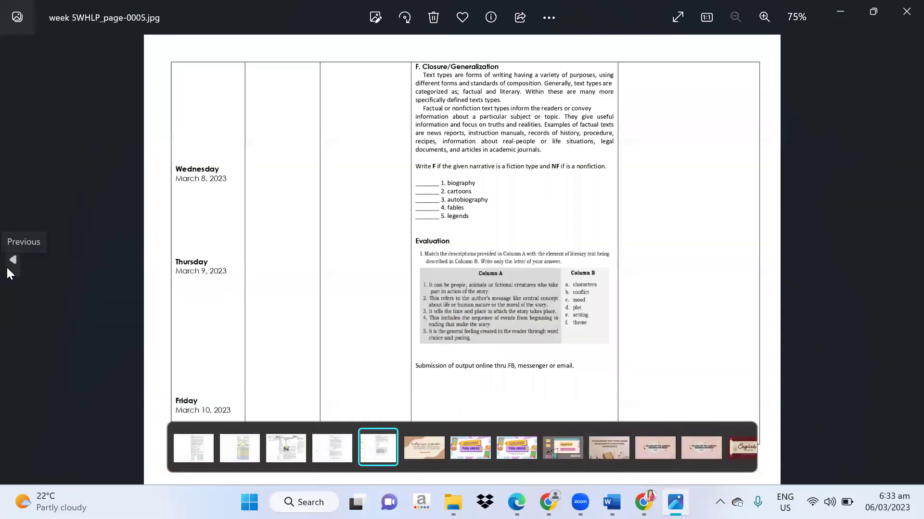
left_click(904, 15)
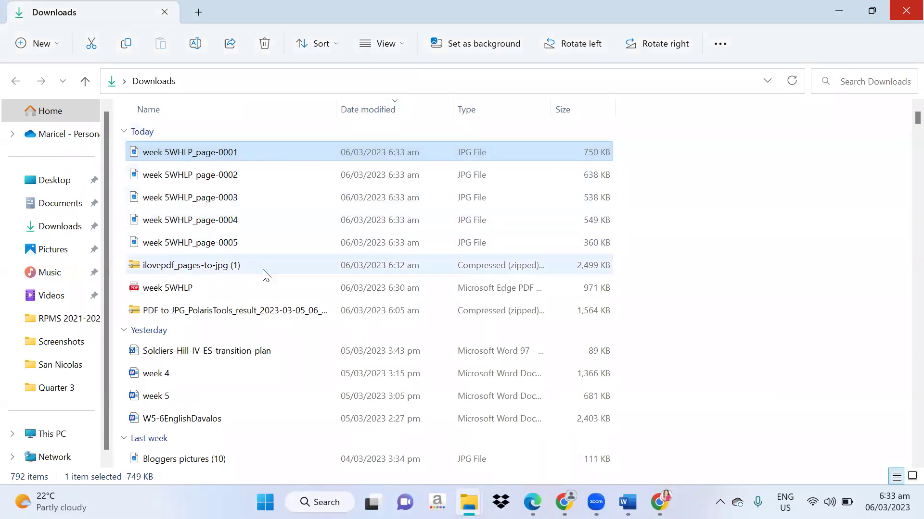
Select week 5WHLP_page-0001 through 0005 and copy the five page images
key("F2")
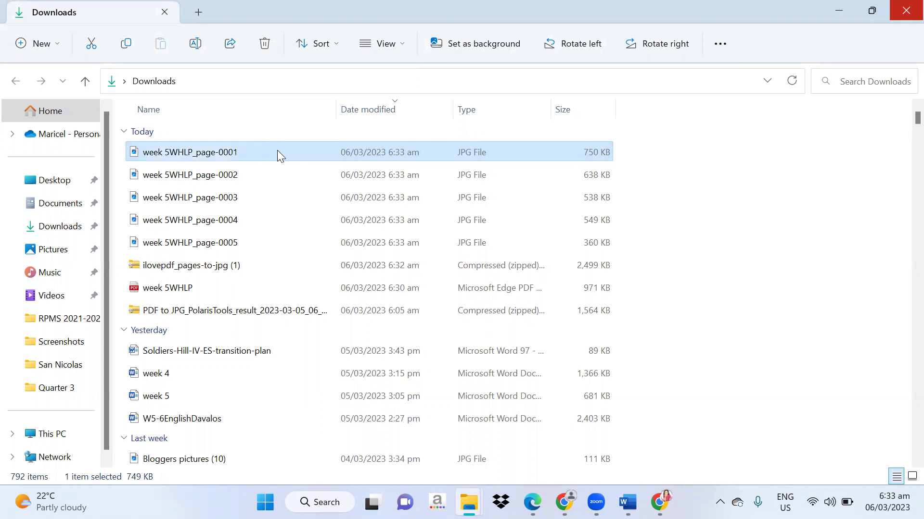
key("Return")
left_click_drag(277, 150, 266, 147)
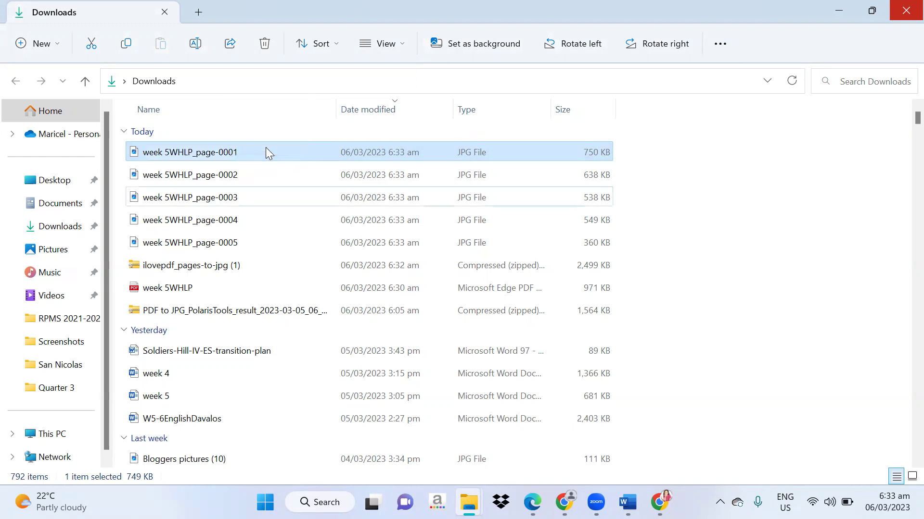
key("shift+Down")
key("shift+Down")
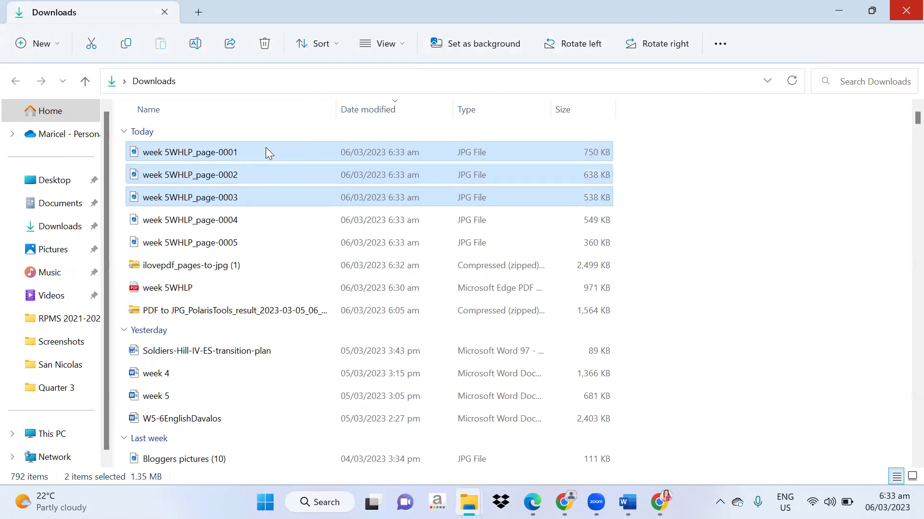
key("shift+Down")
key("shift+Down")
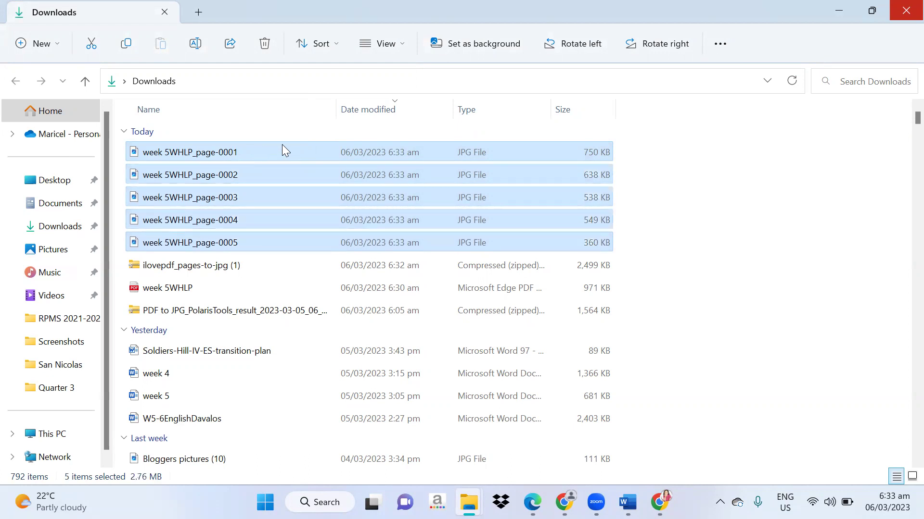
right_click(286, 145)
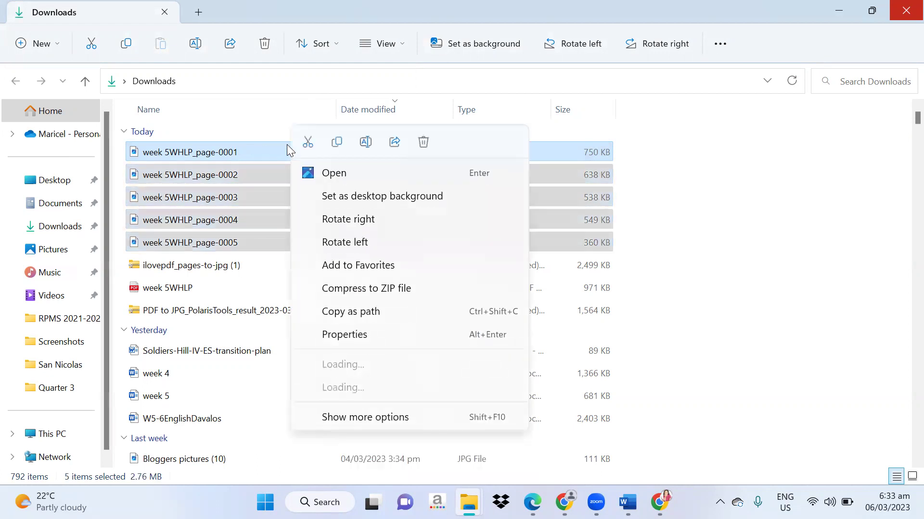
left_click(336, 142)
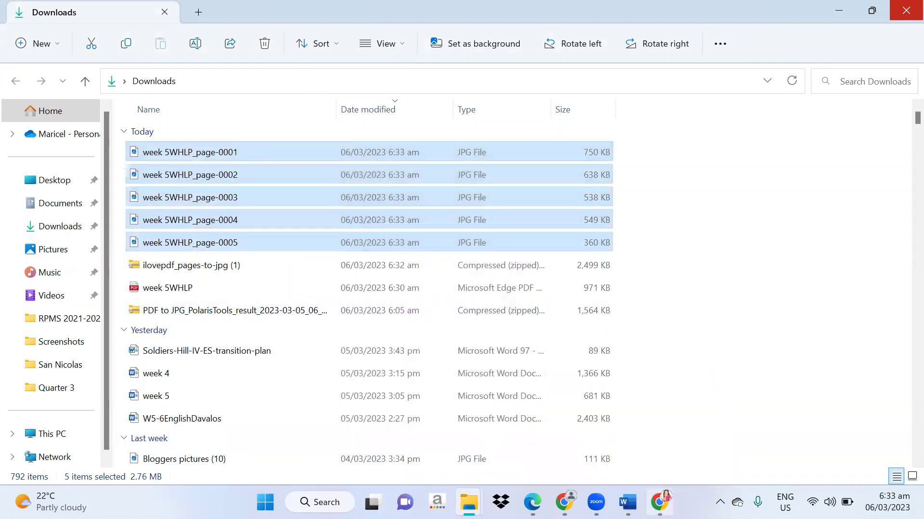
Bring the Chrome window with the Facebook tab back to the front
left_click(659, 503)
left_click(64, 6)
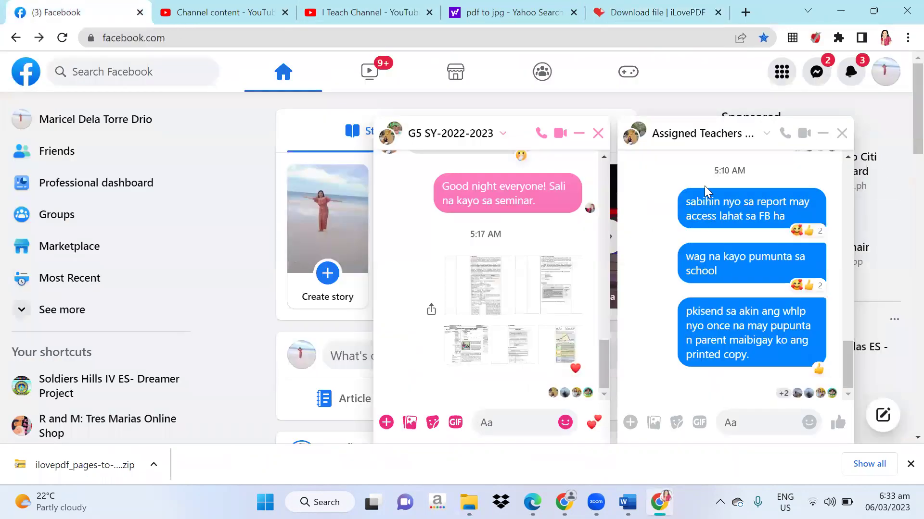
Find the Grade 5 Daisy English Class chat in Messenger and send the five pasted page images
left_click(816, 72)
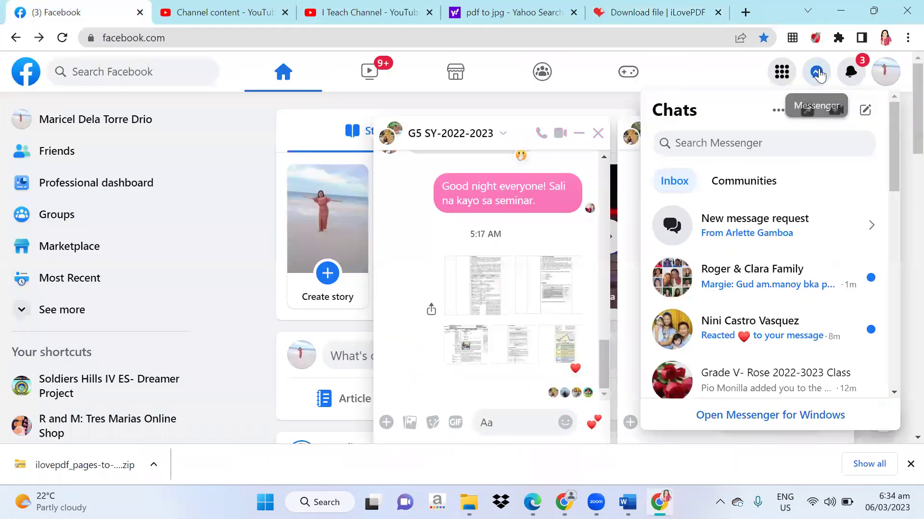
left_click(681, 141)
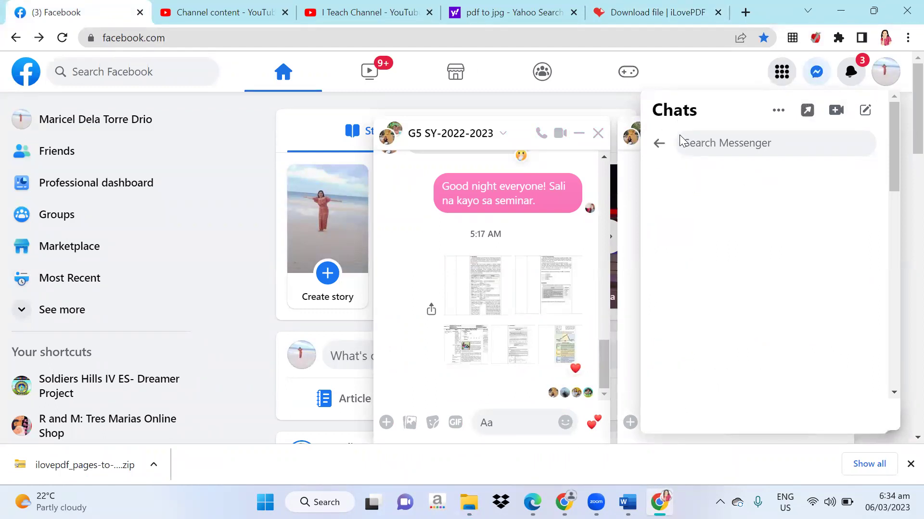
type("dais")
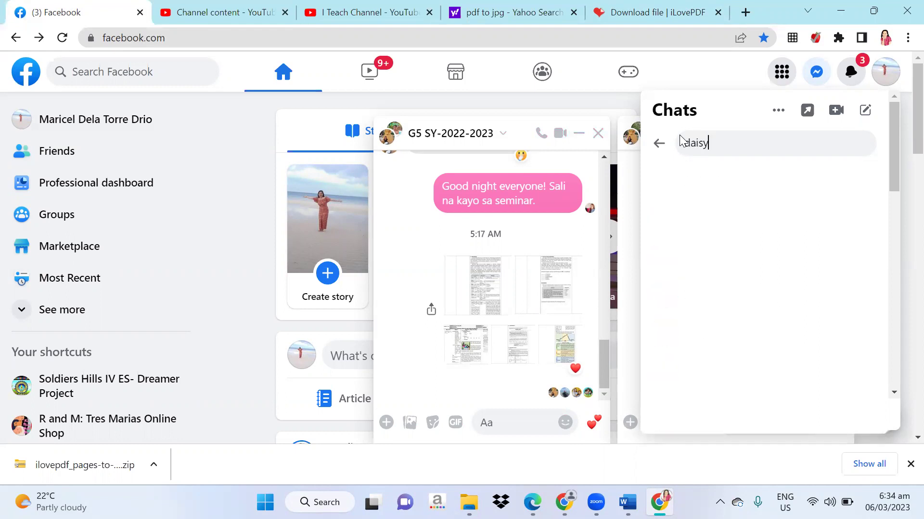
type("y")
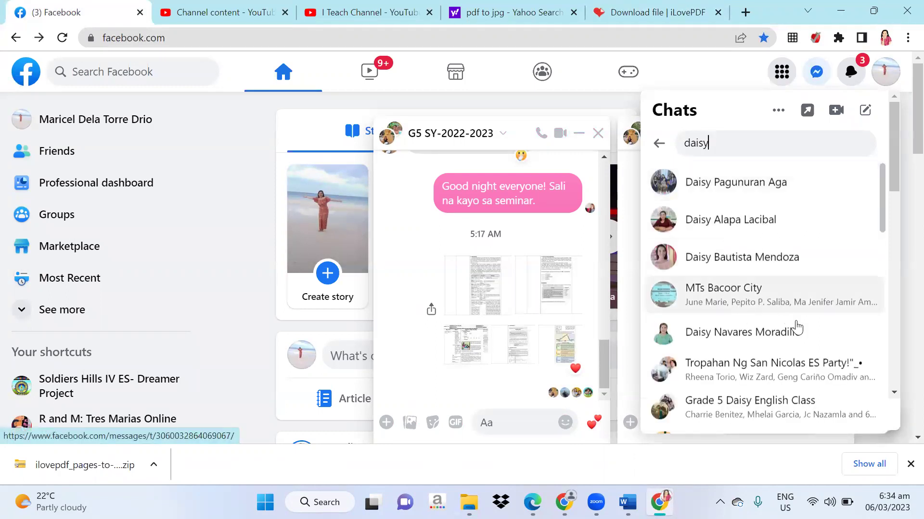
left_click(777, 411)
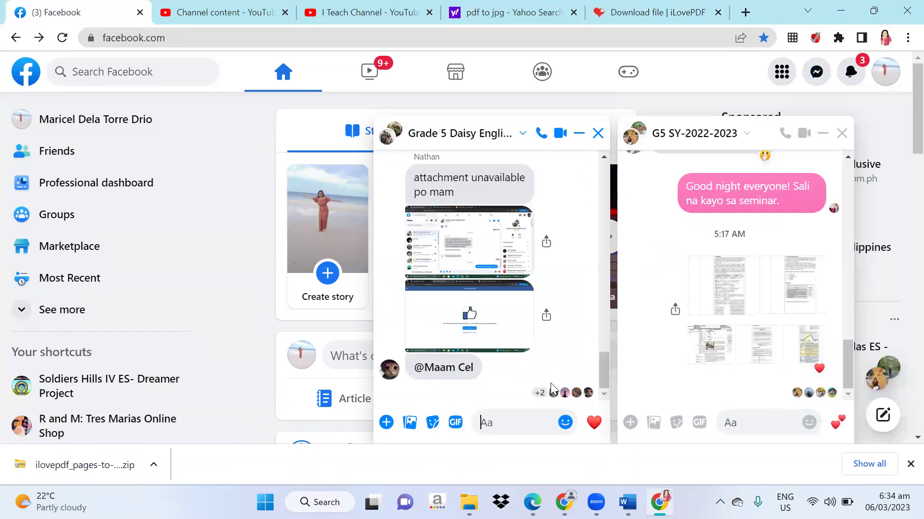
key("ctrl+v")
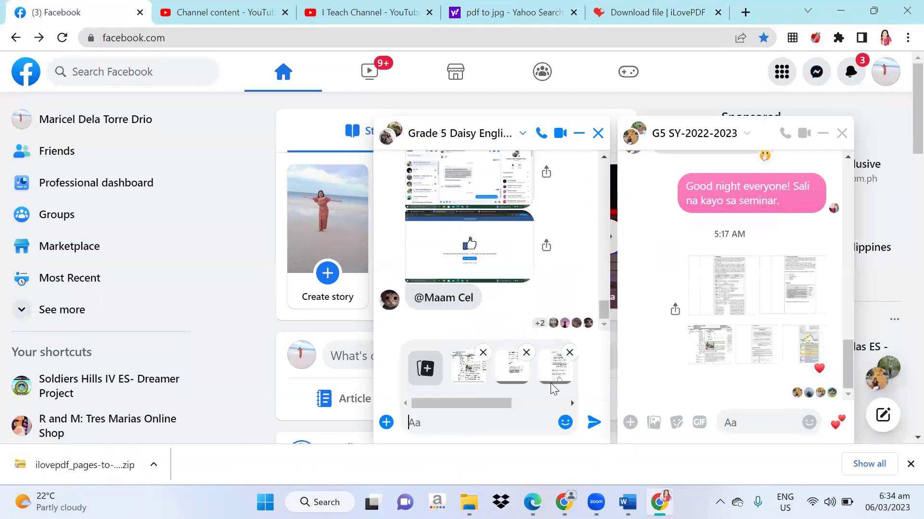
key("Return")
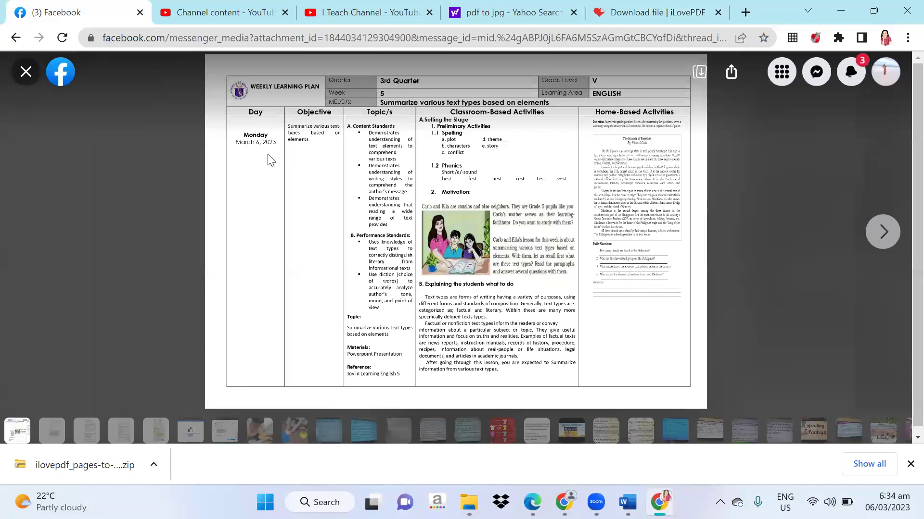
Browse the sent week 5 WHLP pages full-size in the media viewer and return to the Grade 5 Daisy English chat
left_click(882, 232)
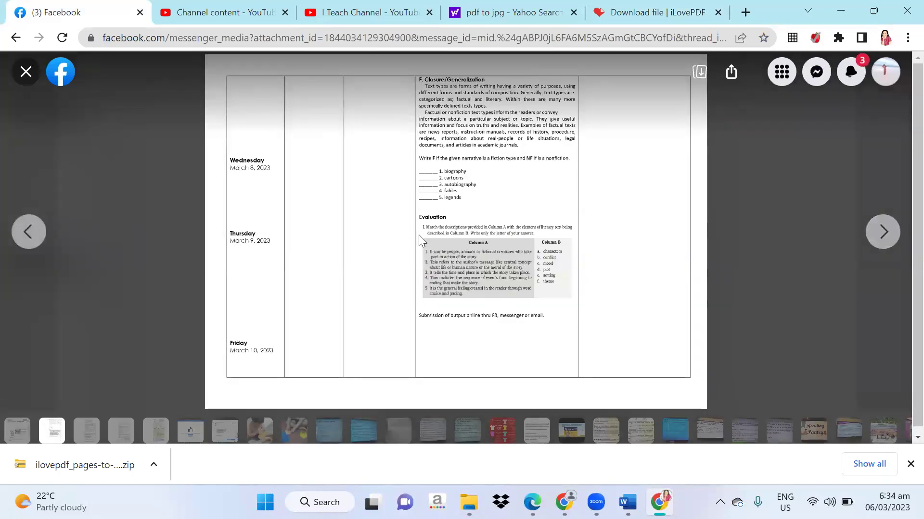
left_click(882, 247)
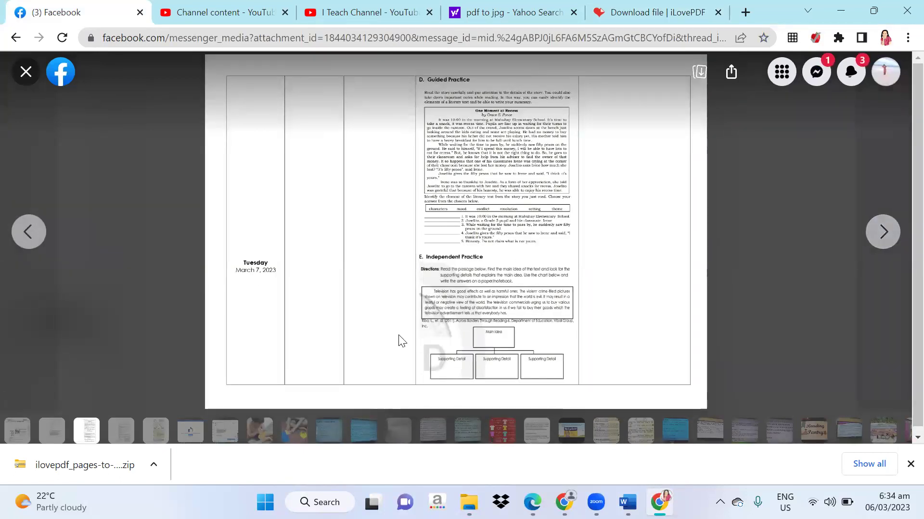
left_click(16, 240)
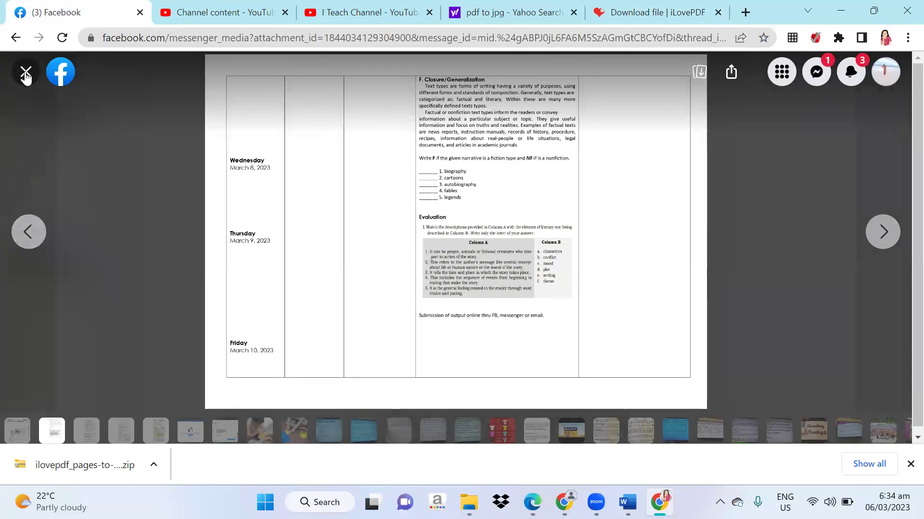
left_click(26, 75)
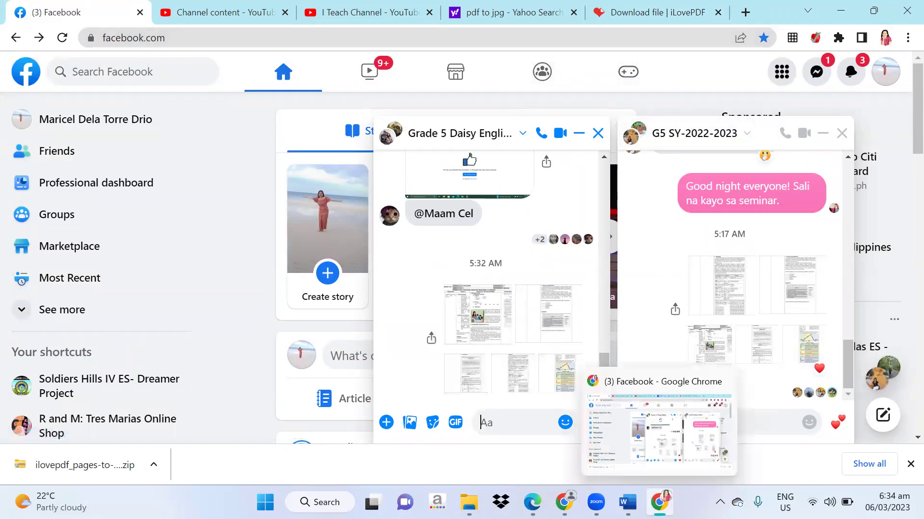
Glance at the YouTube Studio channel content, then show the I Teach Channel home page with its banner
left_click(224, 15)
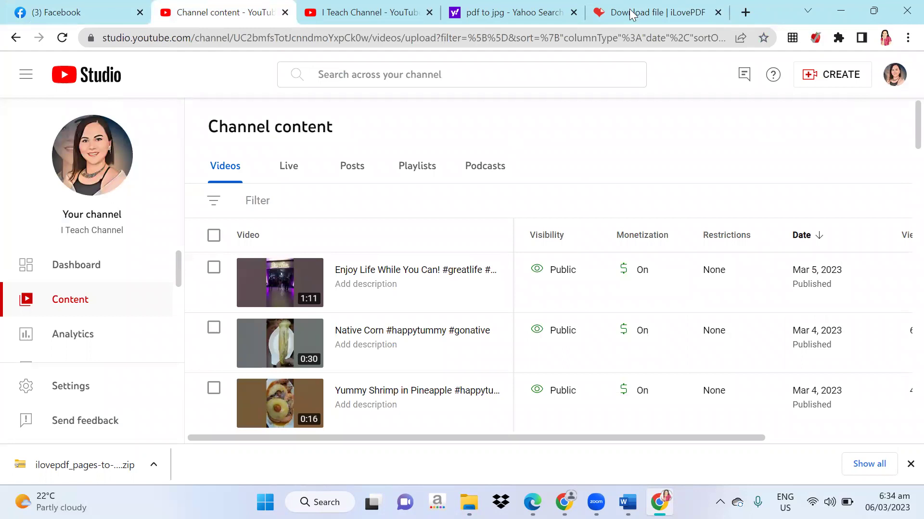
left_click(378, 12)
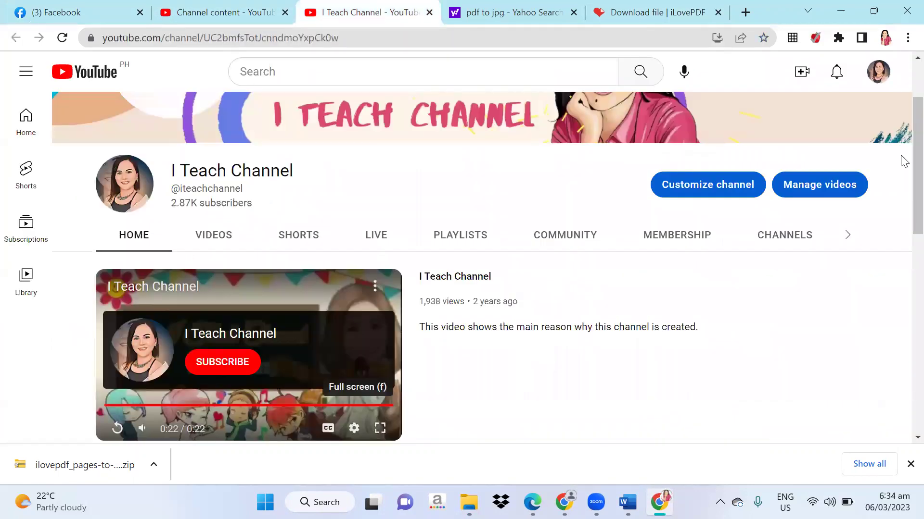
scroll(902, 108, "up", 3)
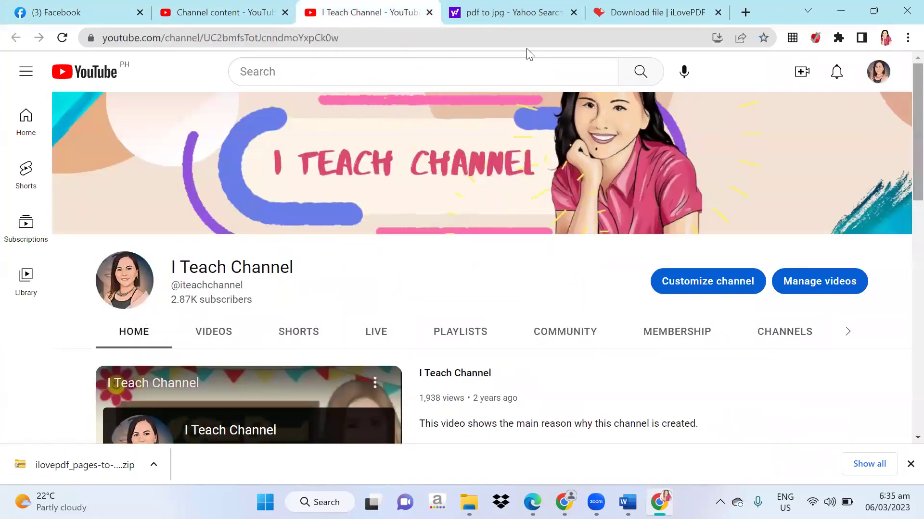